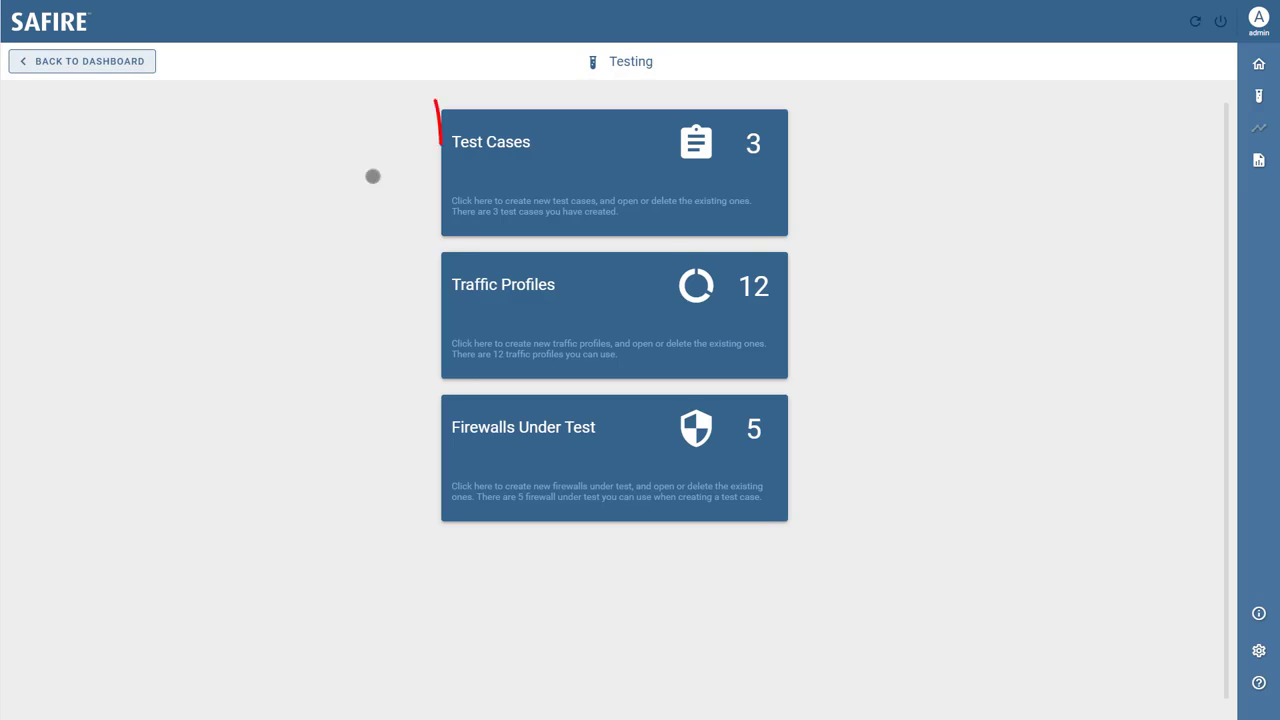
# Show the Demo Test Case details (Fortinet FG-1500D, Enterprise Internal Segmentation) from the test case list
pyautogui.click(511, 170)
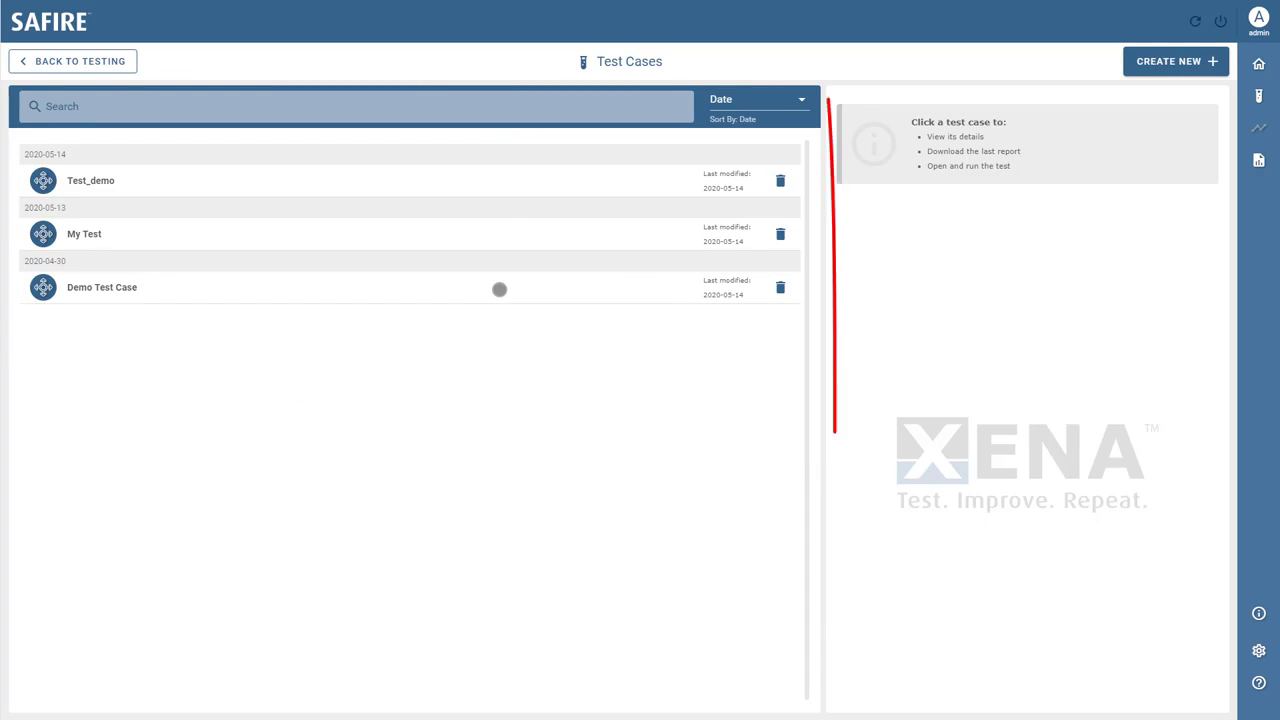
pyautogui.click(499, 289)
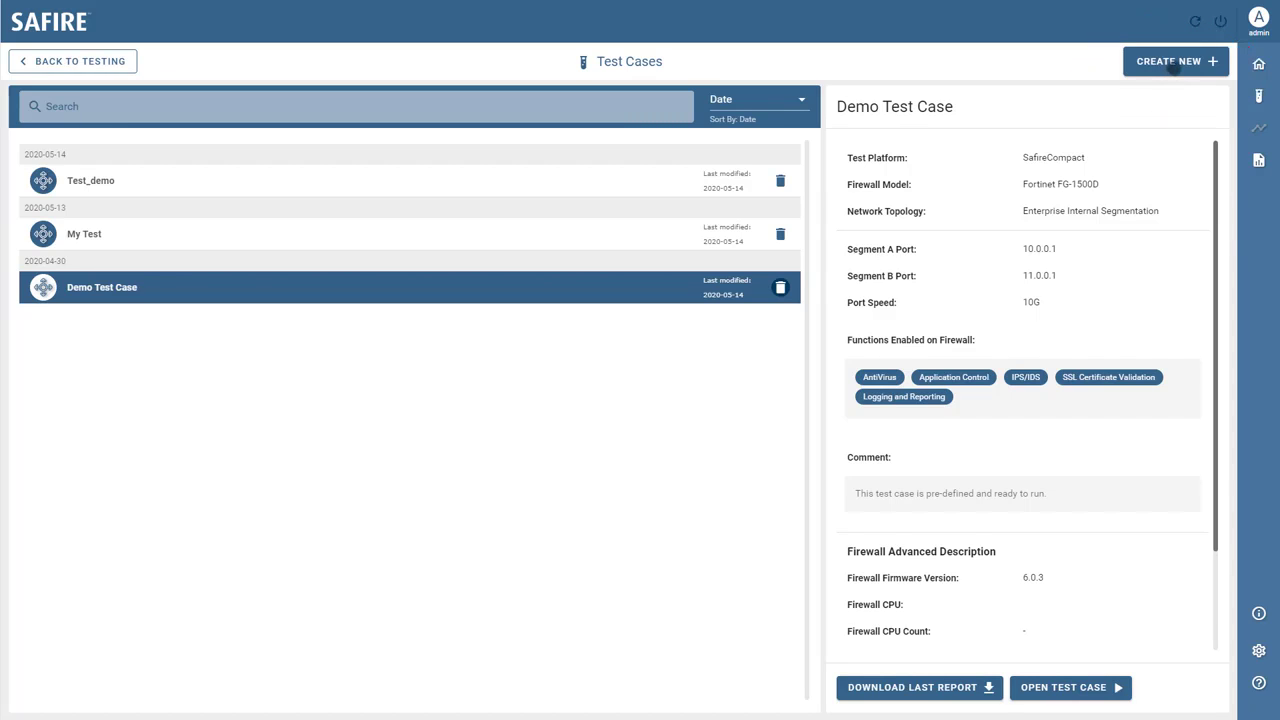
# Start a new test case and choose Enterprise Internal Segmentation as its topology after reading its description
pyautogui.click(1175, 62)
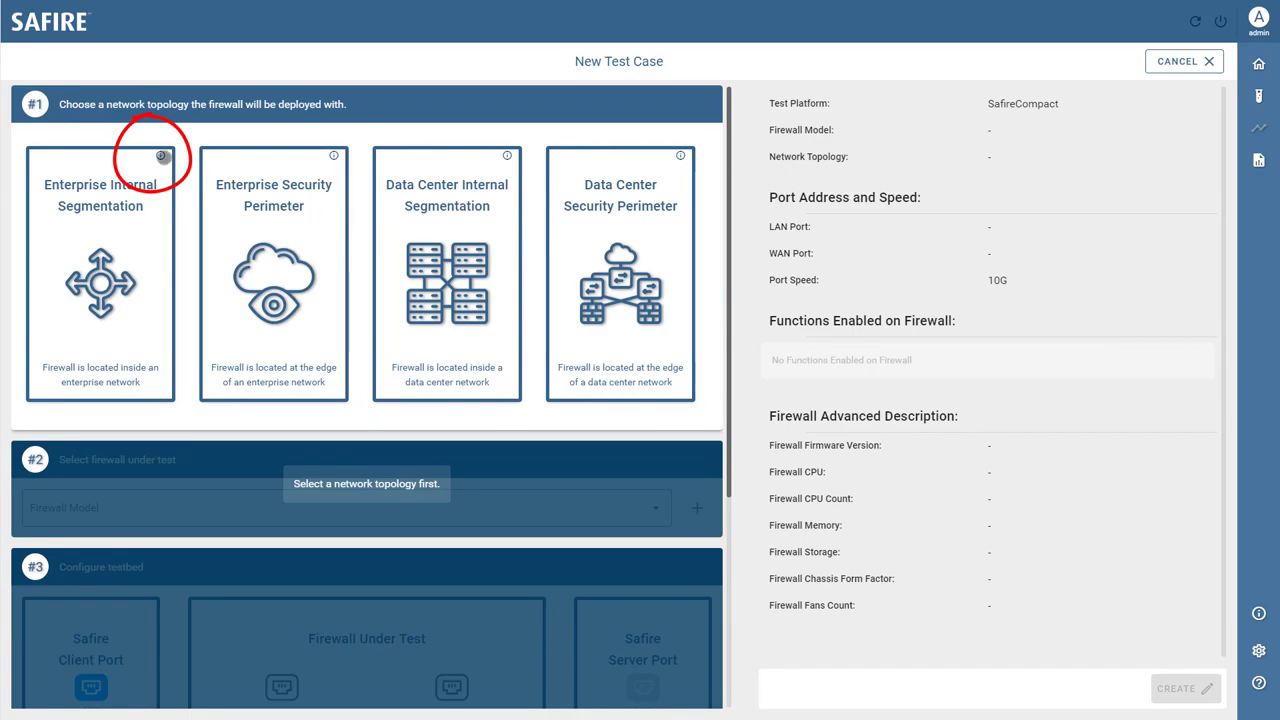
pyautogui.click(158, 155)
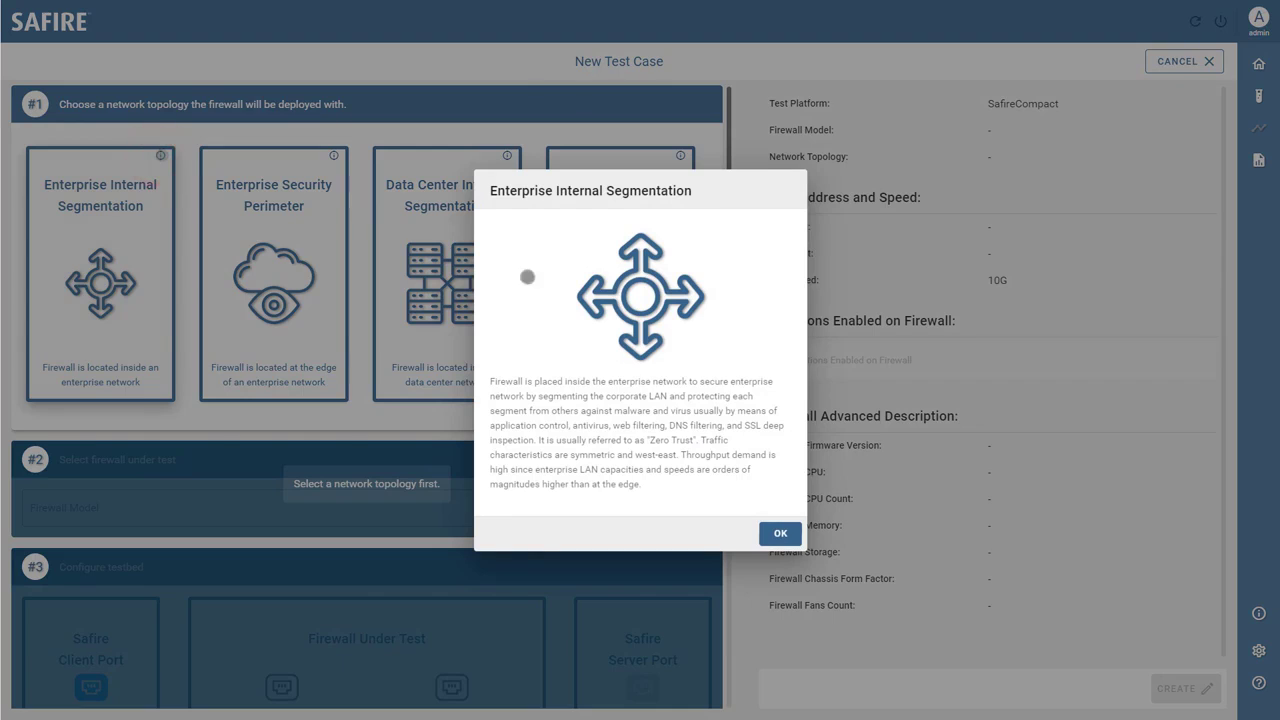
pyautogui.click(782, 535)
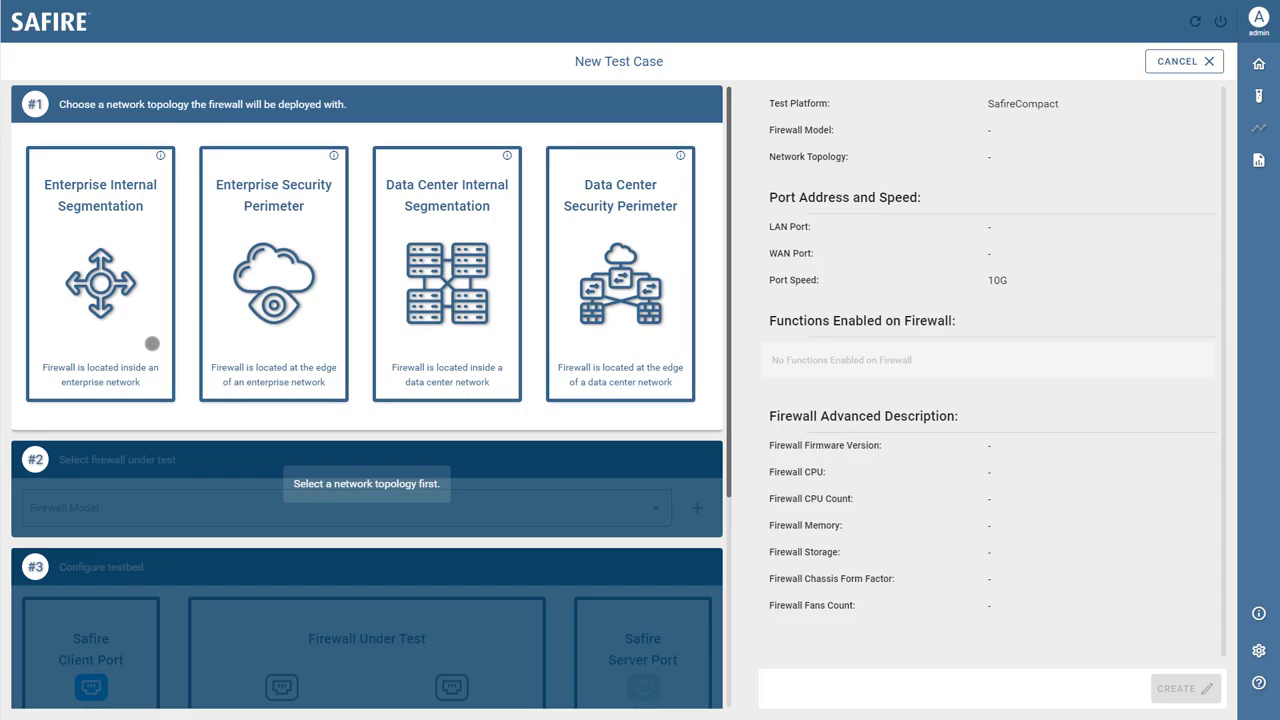
pyautogui.click(152, 343)
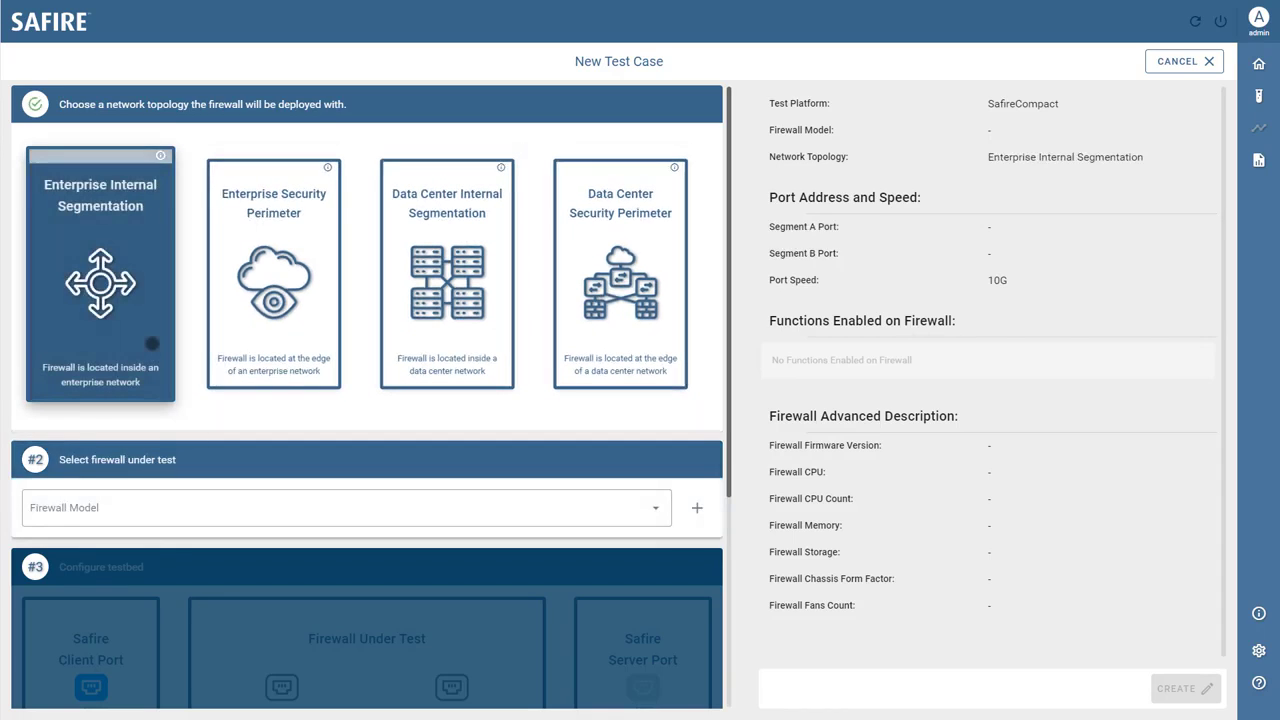
# Review the existing firewalls under test, then begin adding a new firewall instead
pyautogui.click(183, 518)
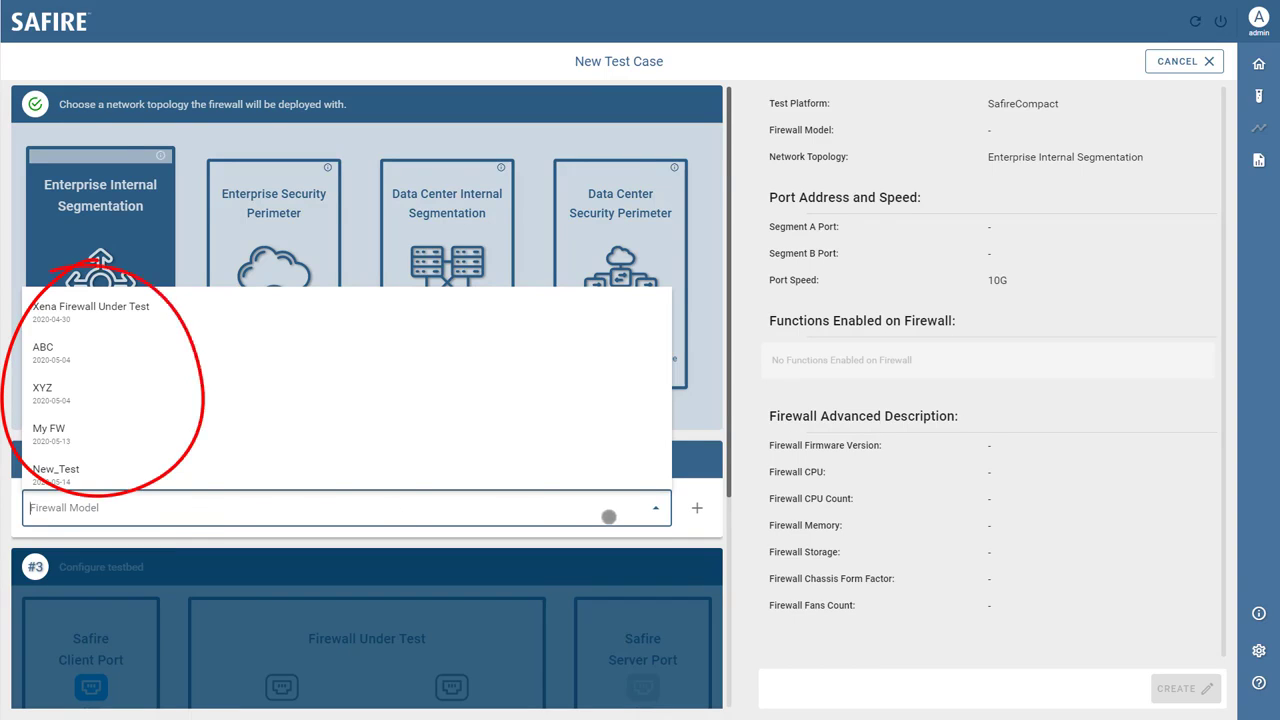
pyautogui.click(687, 526)
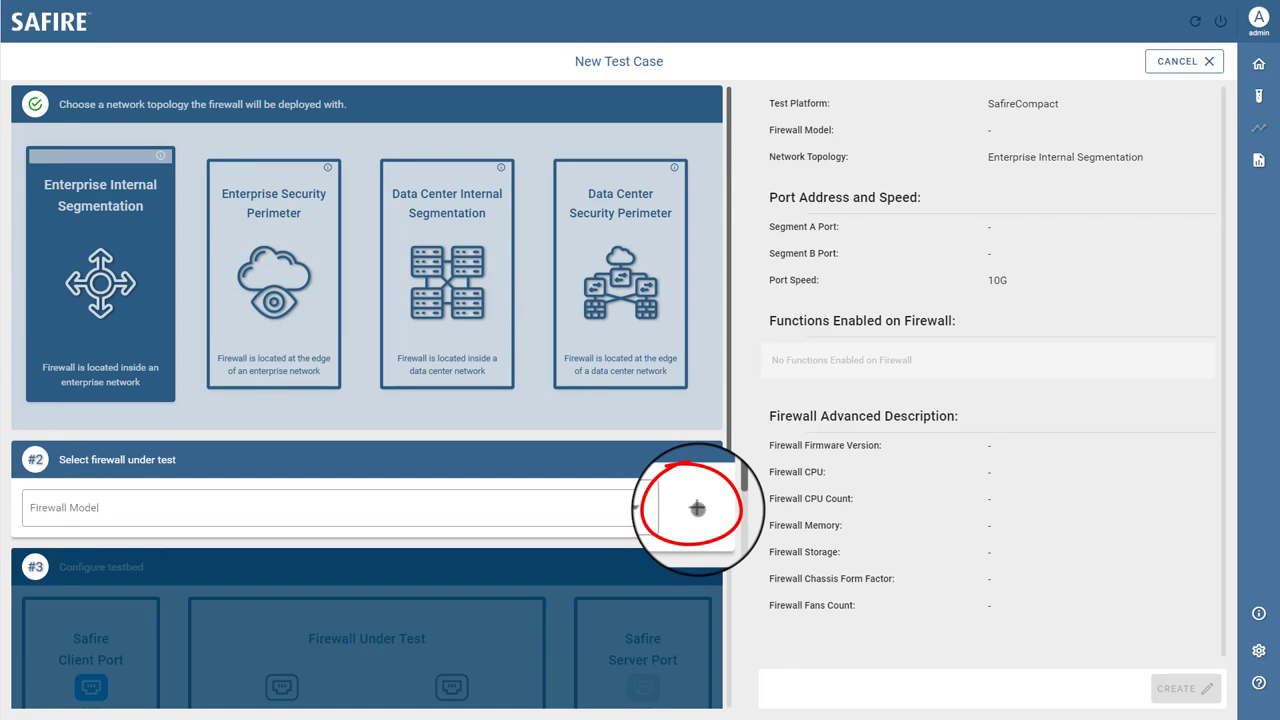
pyautogui.moveTo(1259, 97)
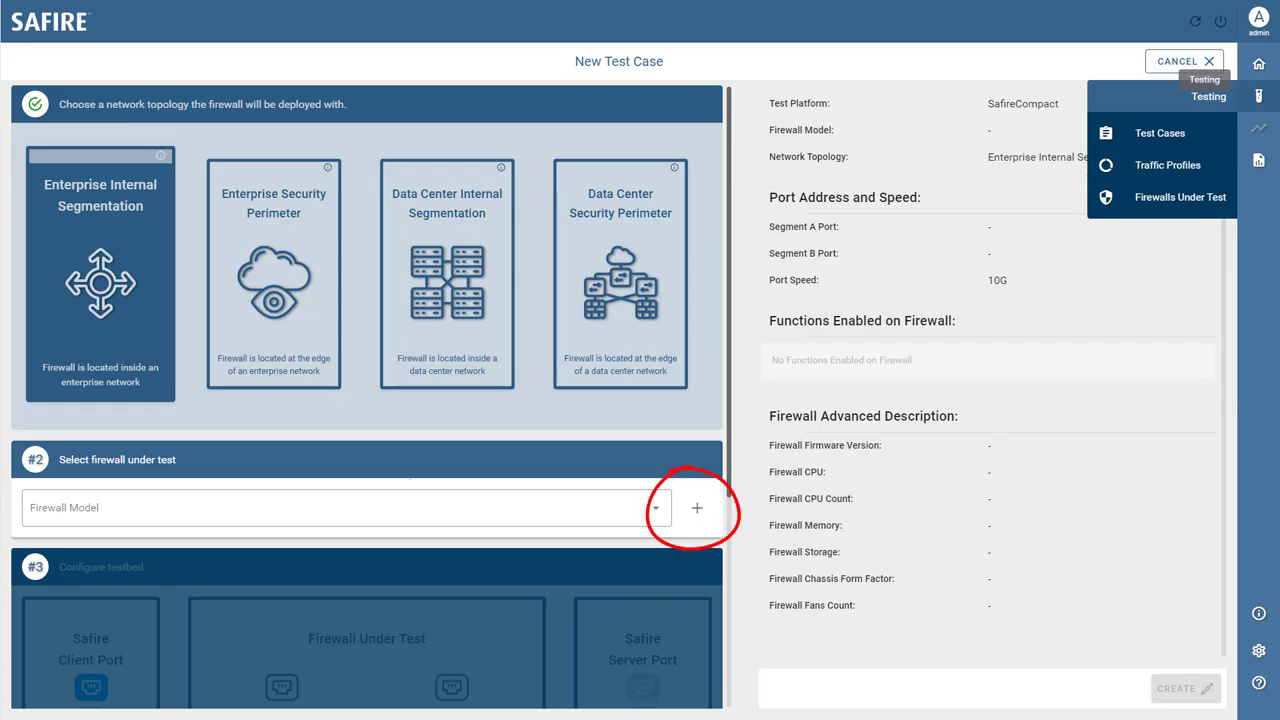
pyautogui.click(697, 508)
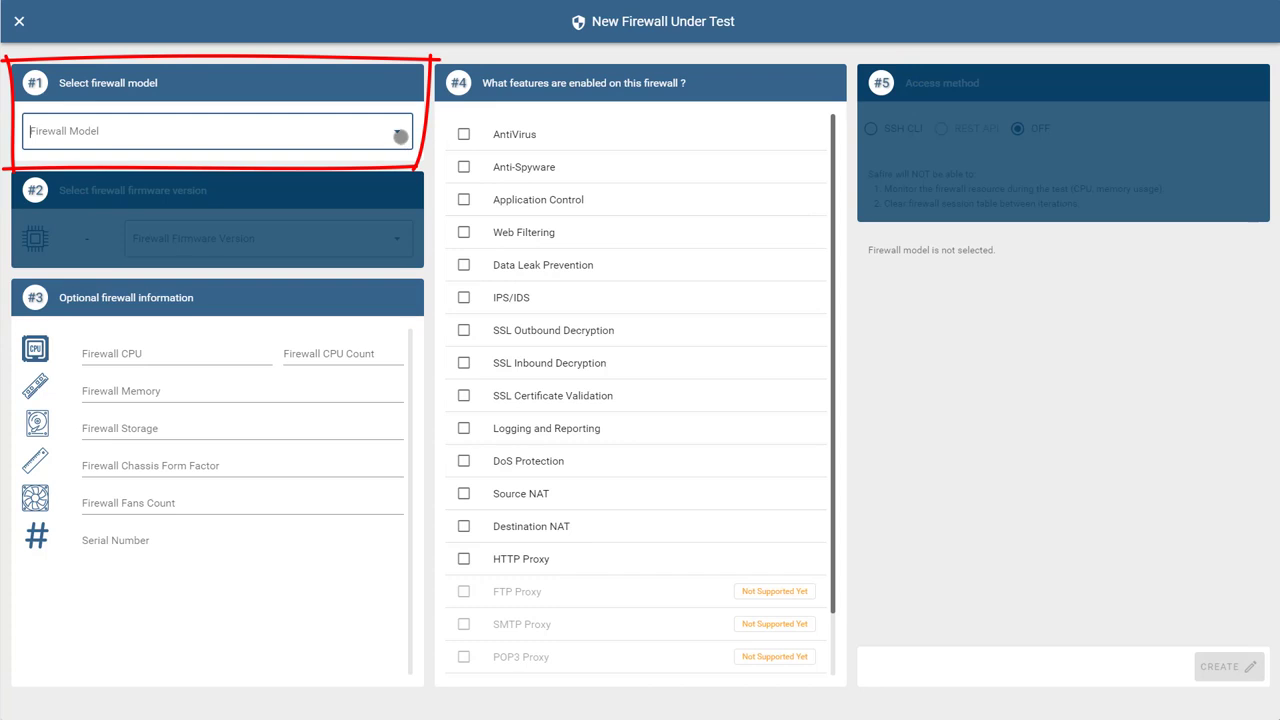
# Set the new firewall's model to FG-1500D and its FortiOS firmware to 6.0.9
pyautogui.click(398, 134)
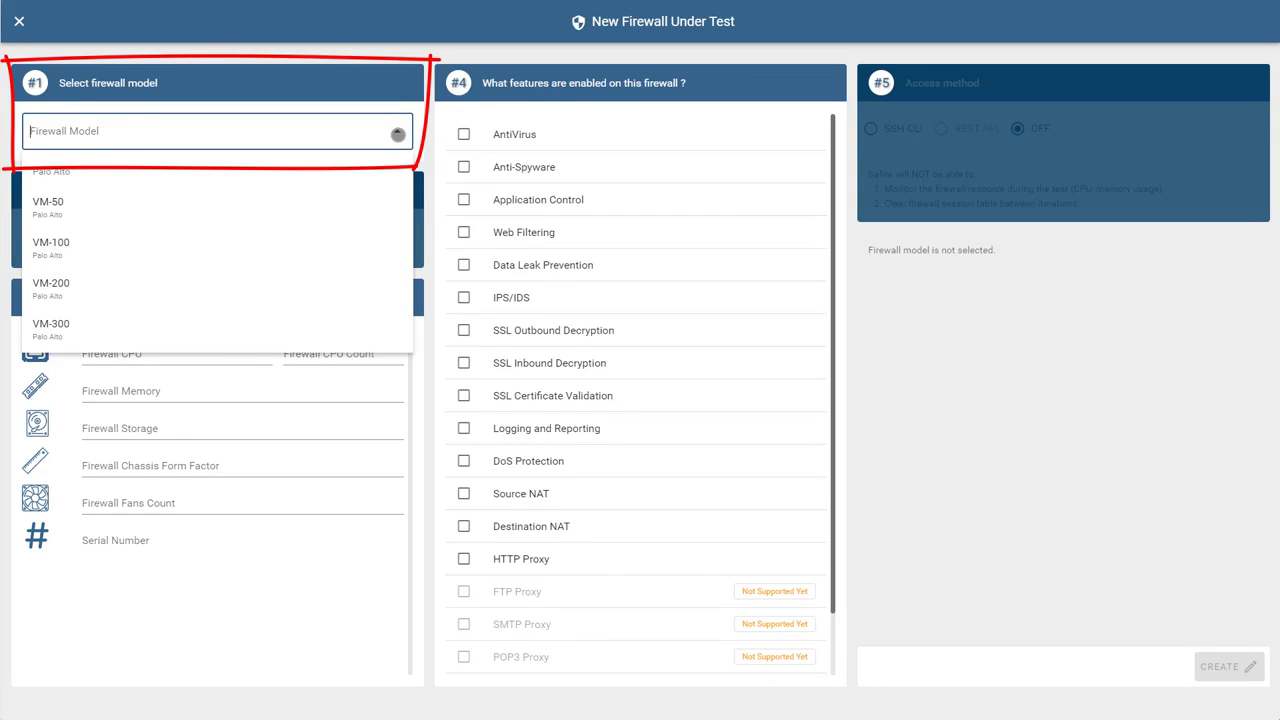
pyautogui.write('1500')
pyautogui.click(381, 177)
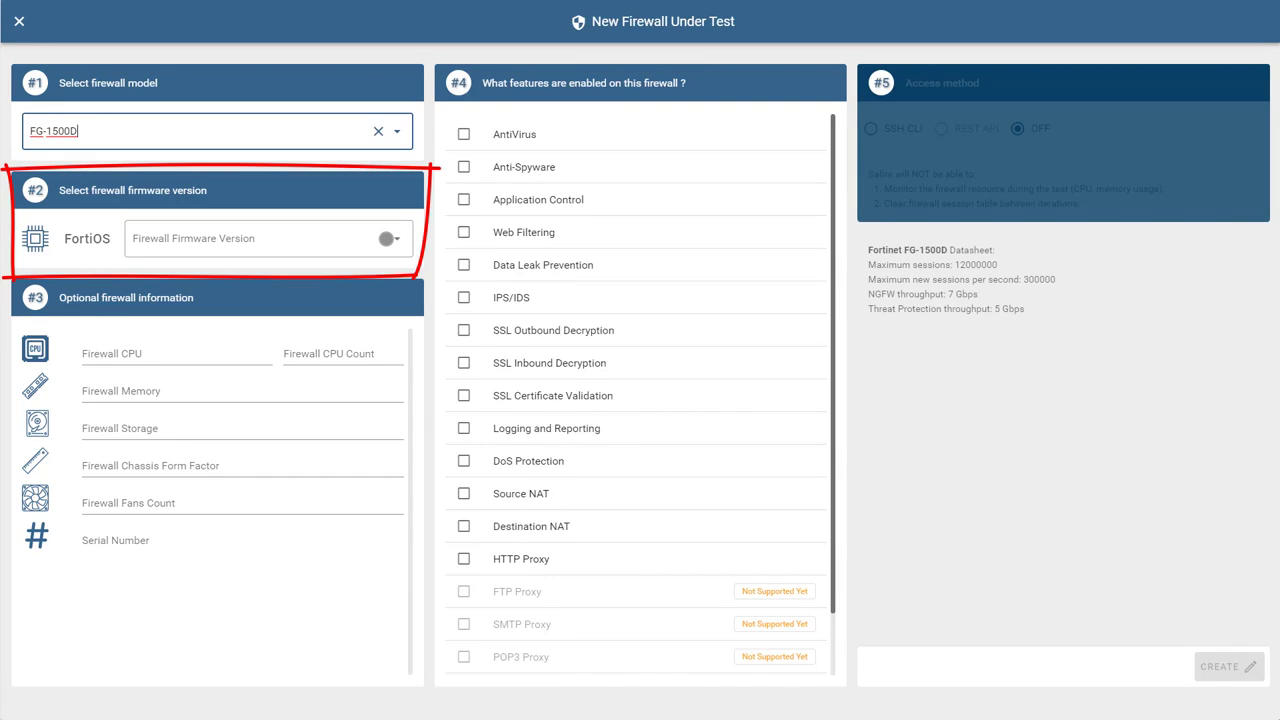
pyautogui.click(385, 238)
pyautogui.click(305, 286)
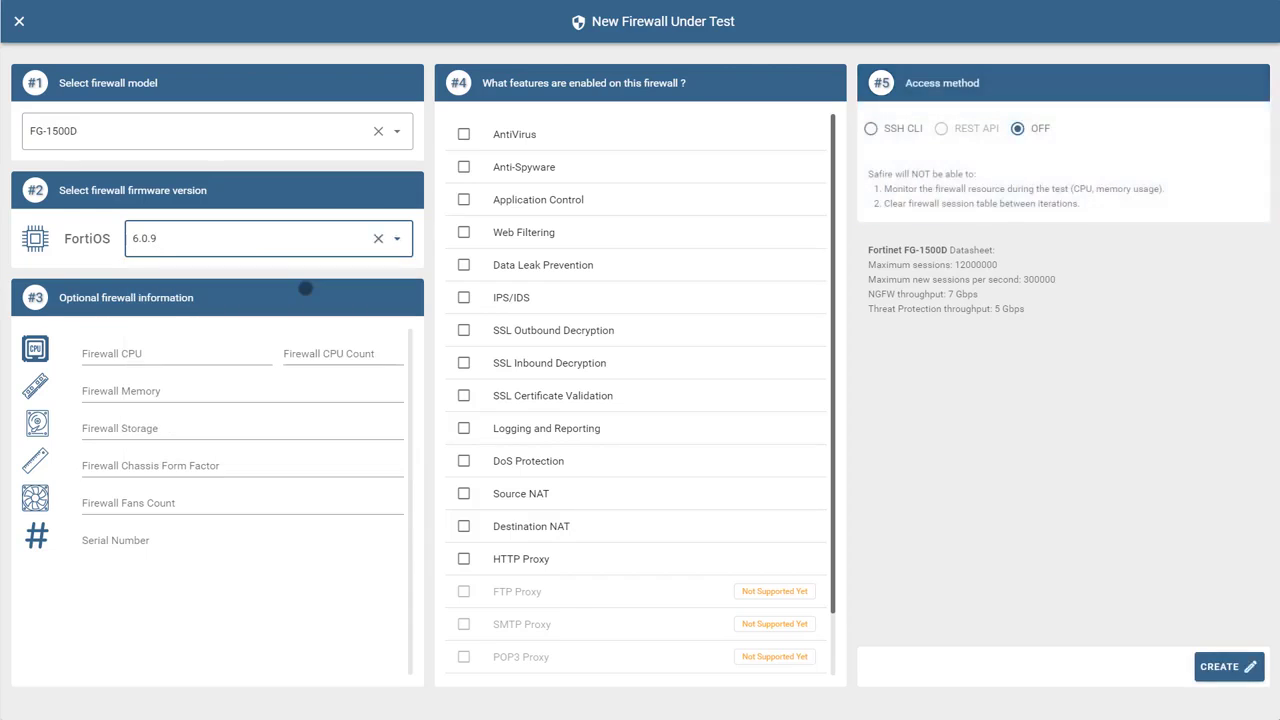
# Enable AntiVirus, Application Control, Web Filtering, IPS/IDS, SSL Certificate Validation, Logging and Reporting, and select SSH access
pyautogui.click(535, 134)
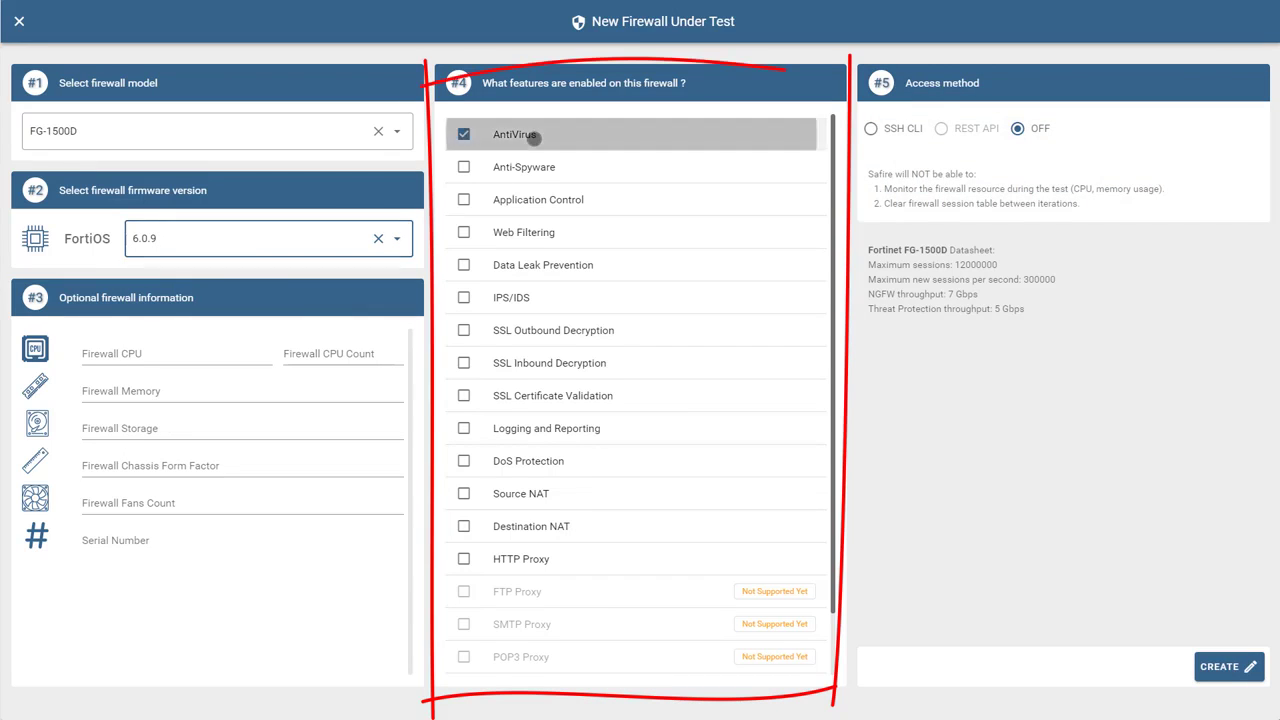
pyautogui.click(535, 203)
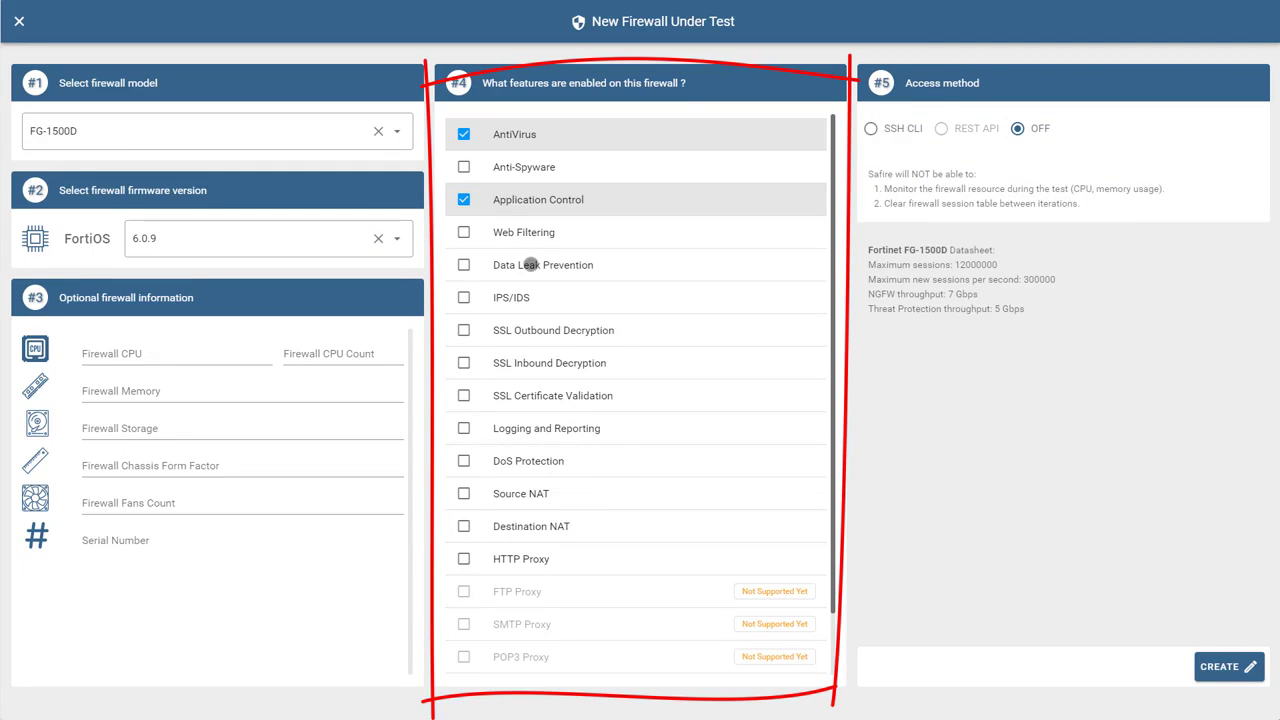
pyautogui.click(535, 232)
pyautogui.click(531, 296)
pyautogui.click(536, 393)
pyautogui.click(537, 427)
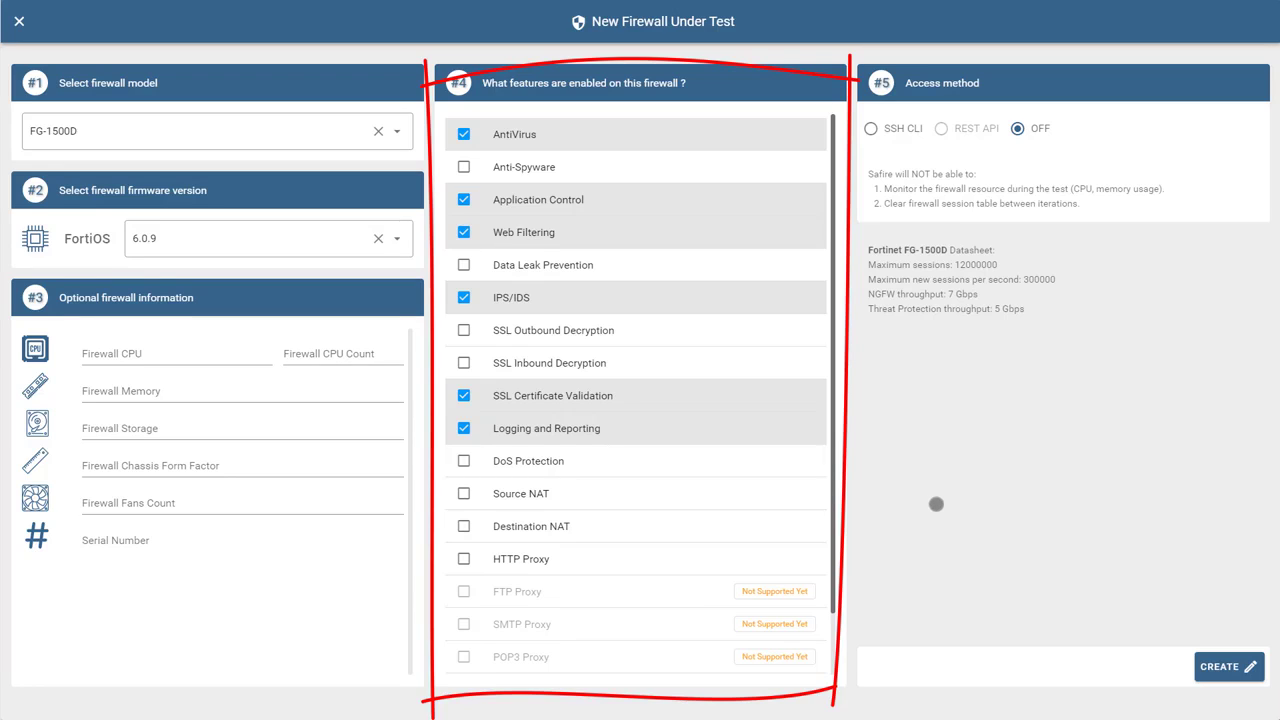
pyautogui.click(903, 130)
# Enter SSH access to 192.168.1.49 with the firewall's login username and password
pyautogui.click(927, 186)
pyautogui.write('192.16')
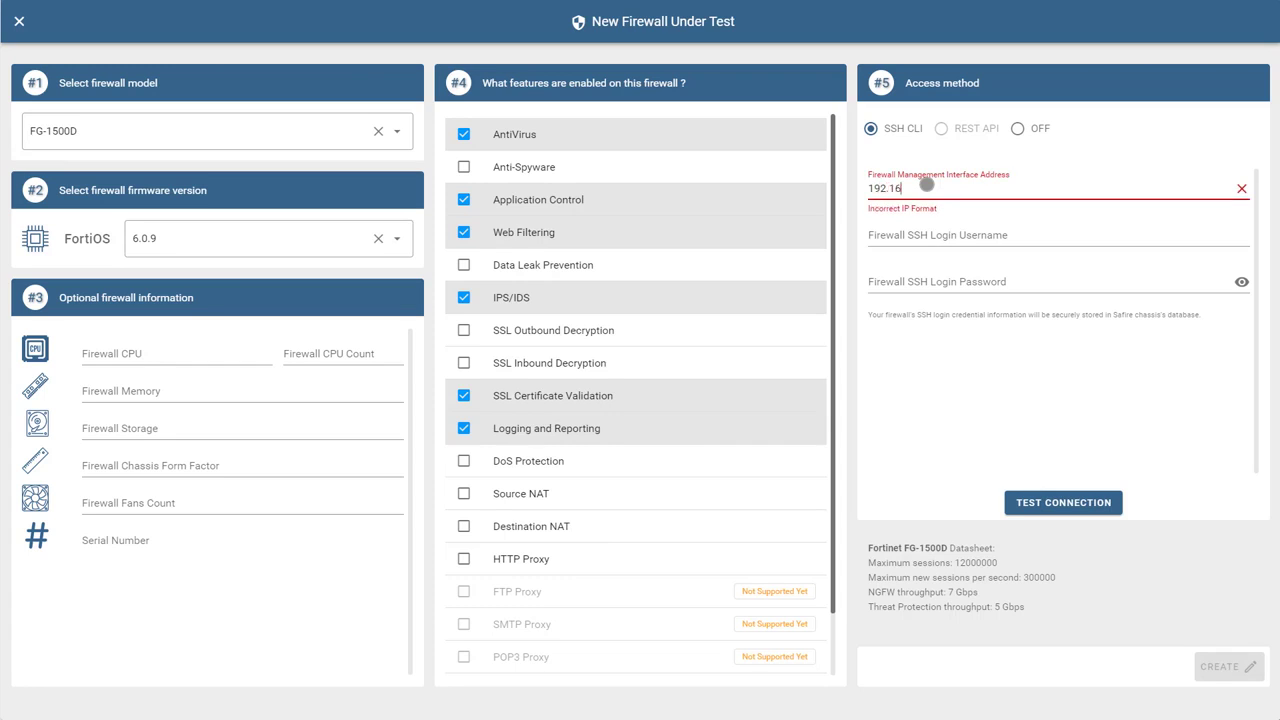
pyautogui.write('8.1.49')
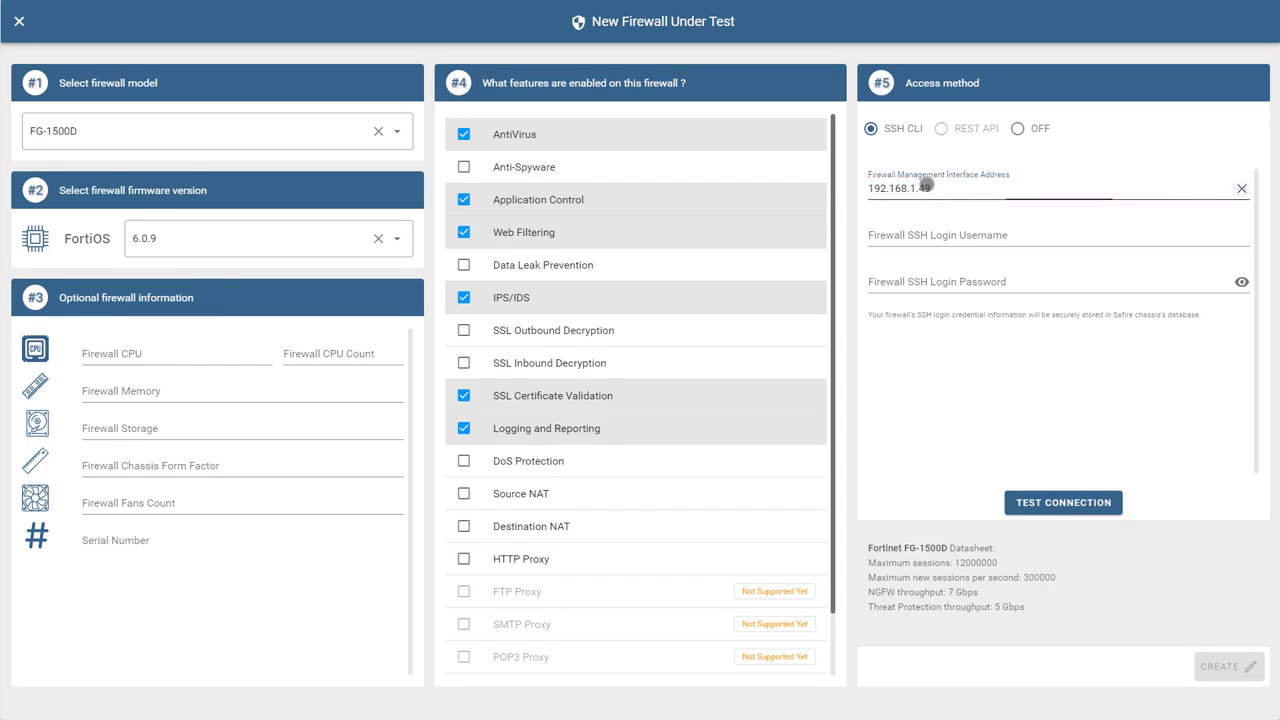
pyautogui.press('Tab')
pyautogui.write('admin')
pyautogui.press('Tab')
pyautogui.write('admin')
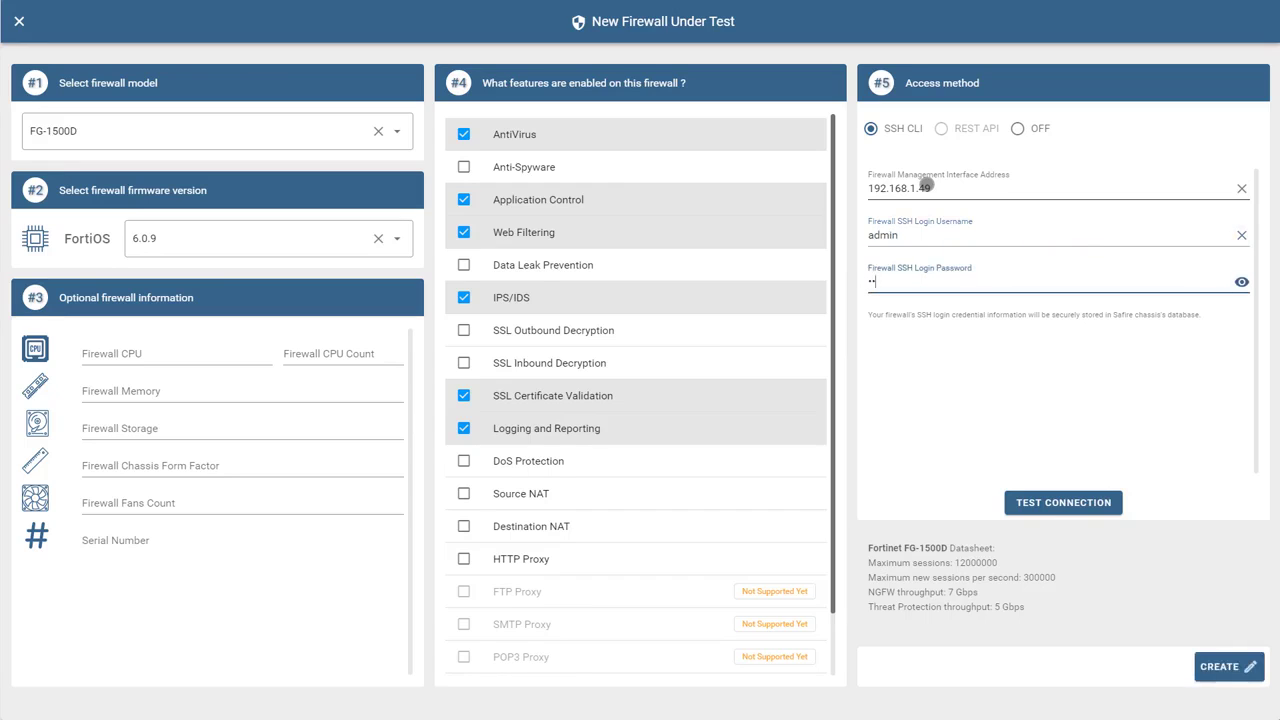
# Verify the connection, then create and save the firewall as Demo FW
pyautogui.click(1076, 503)
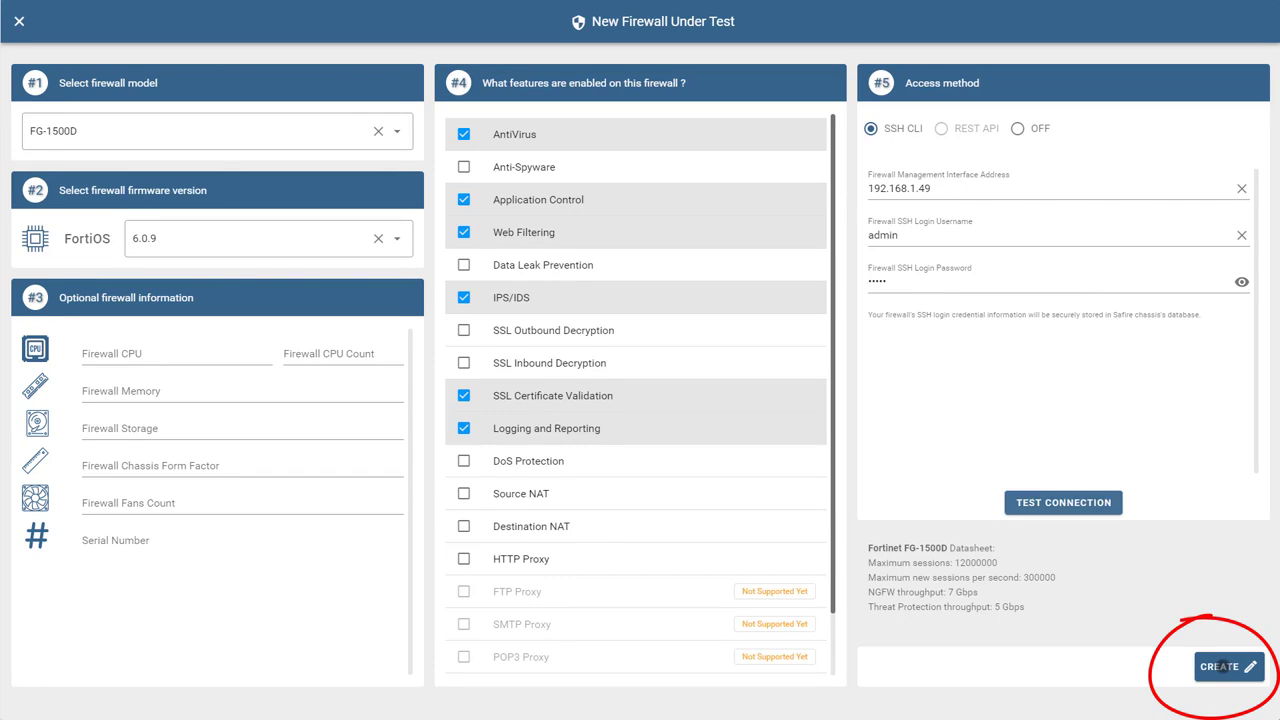
pyautogui.click(1222, 666)
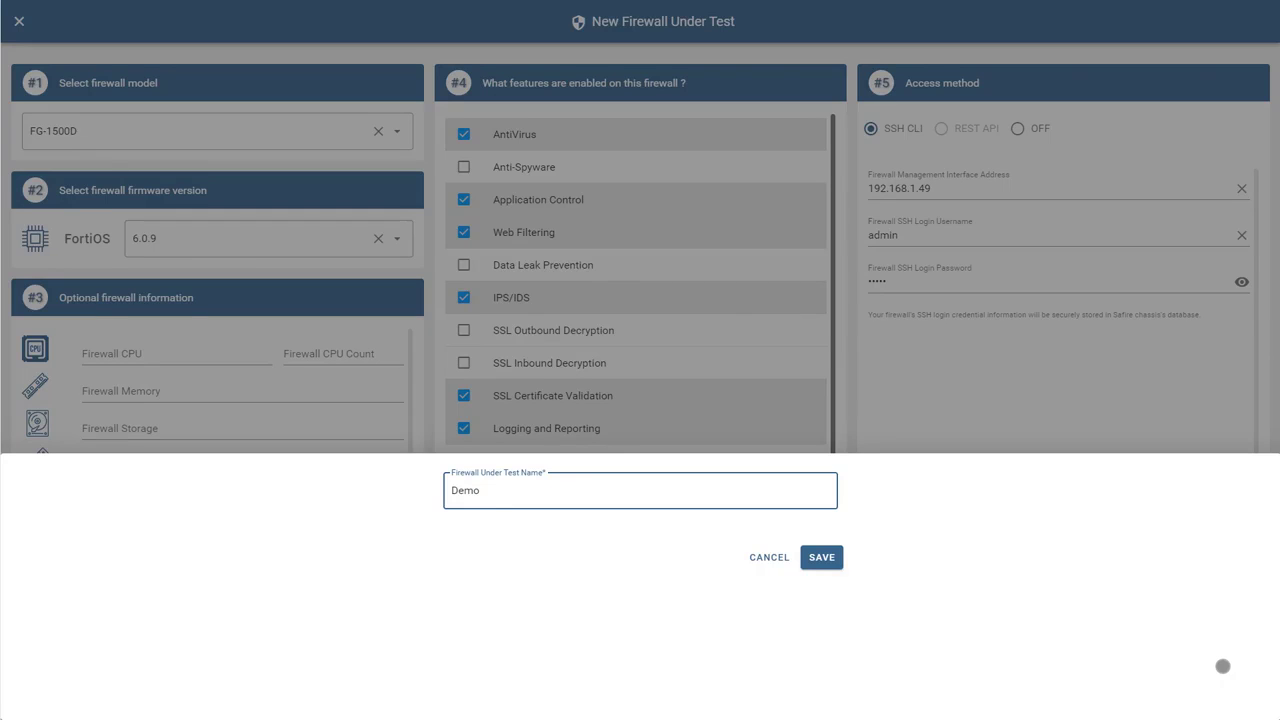
pyautogui.click(825, 558)
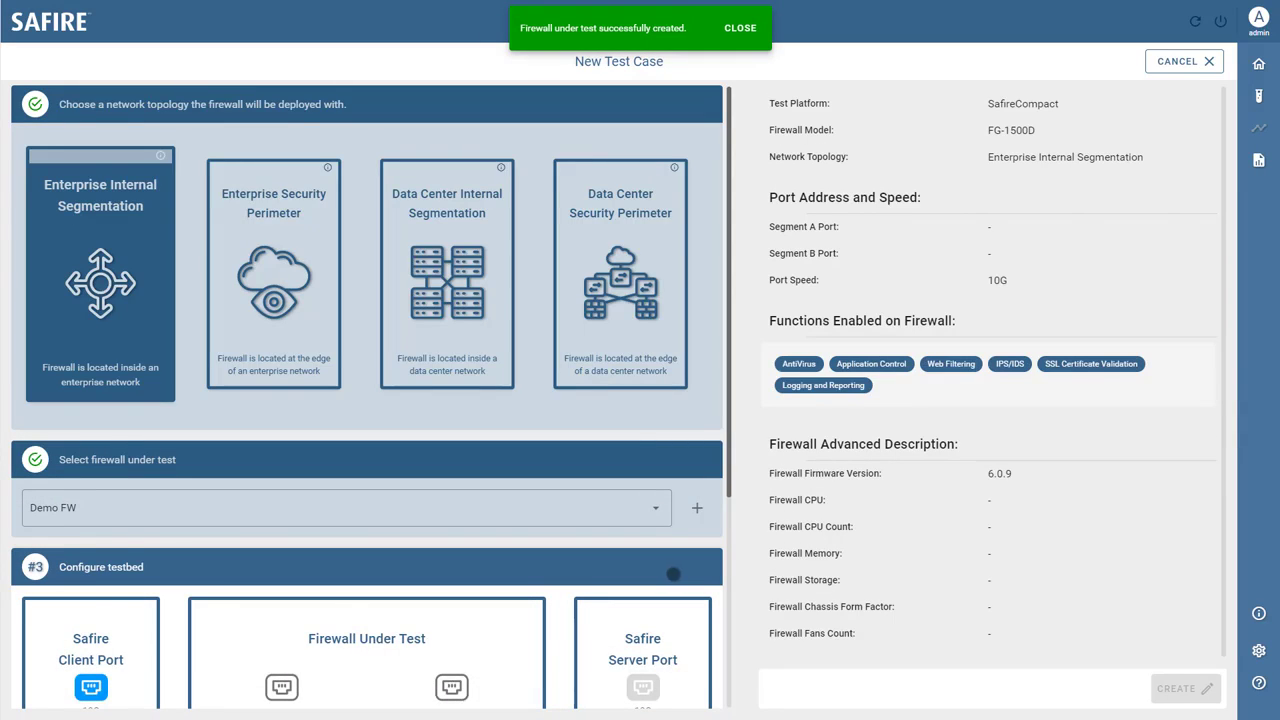
# Set the testbed interface addresses to 10.0.0.1 and 11.0.0.1 and create the test case
pyautogui.scroll(-3, 671, 560)
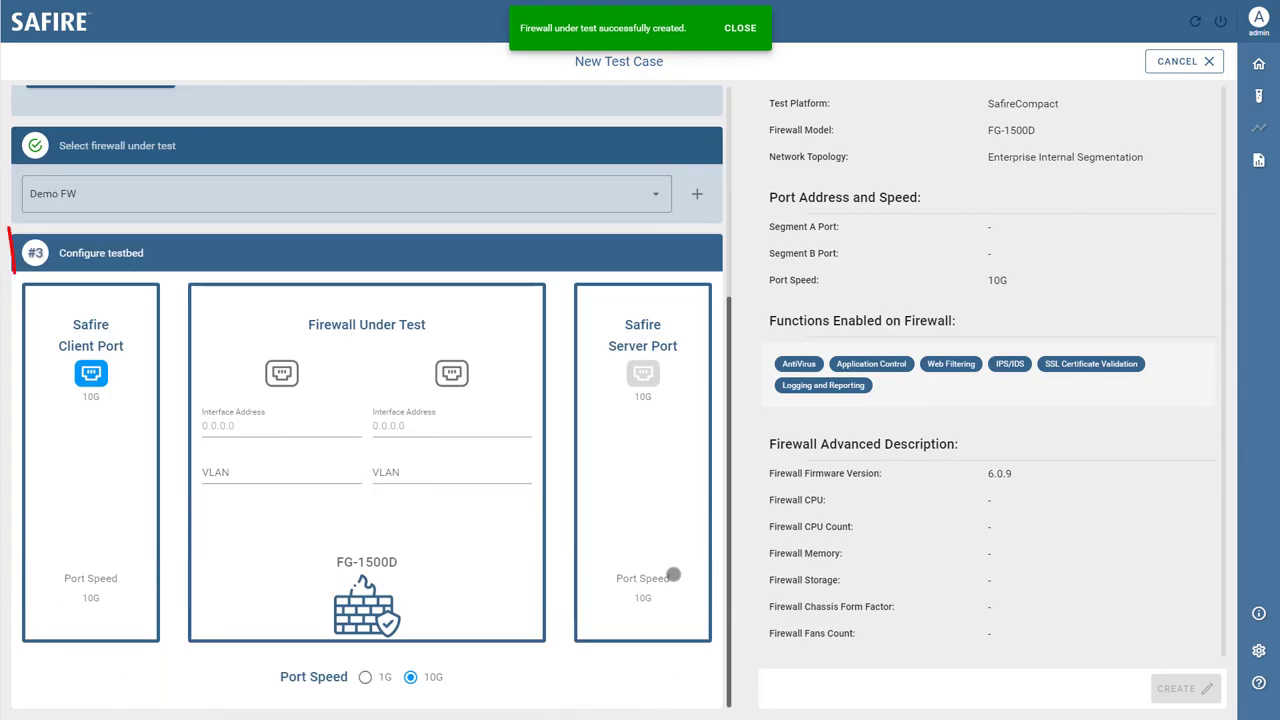
pyautogui.click(219, 426)
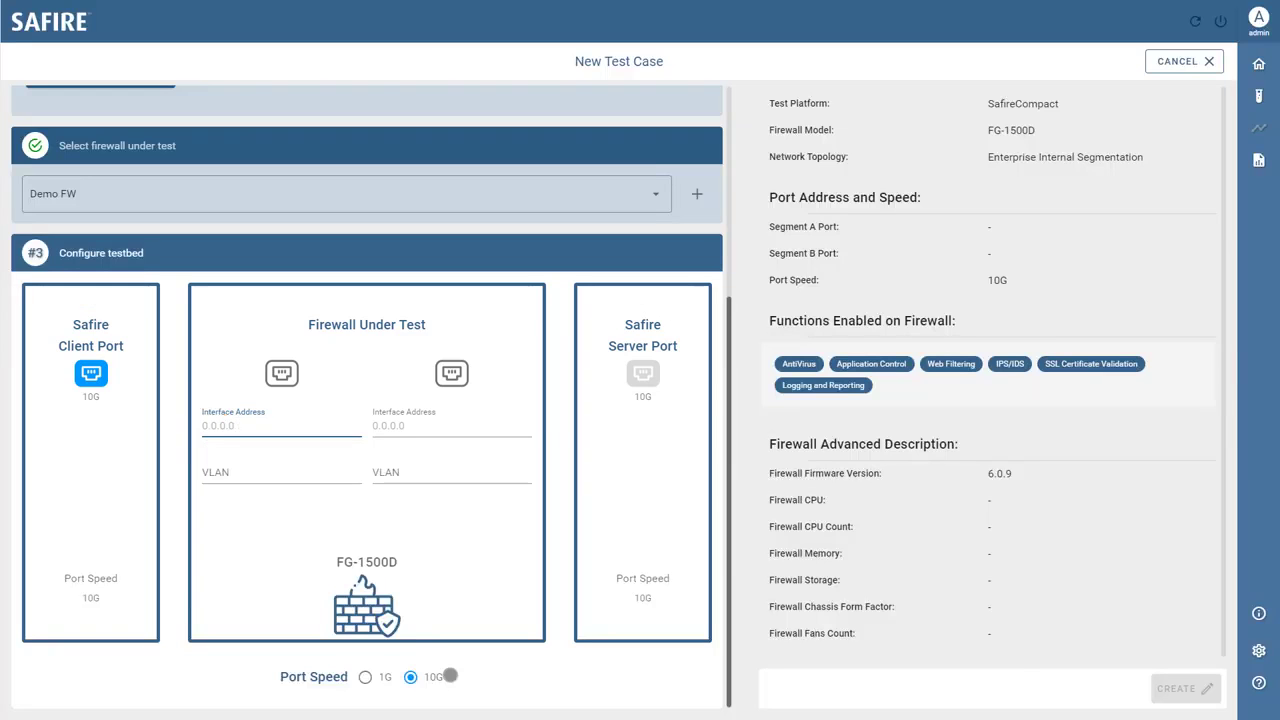
pyautogui.write('10')
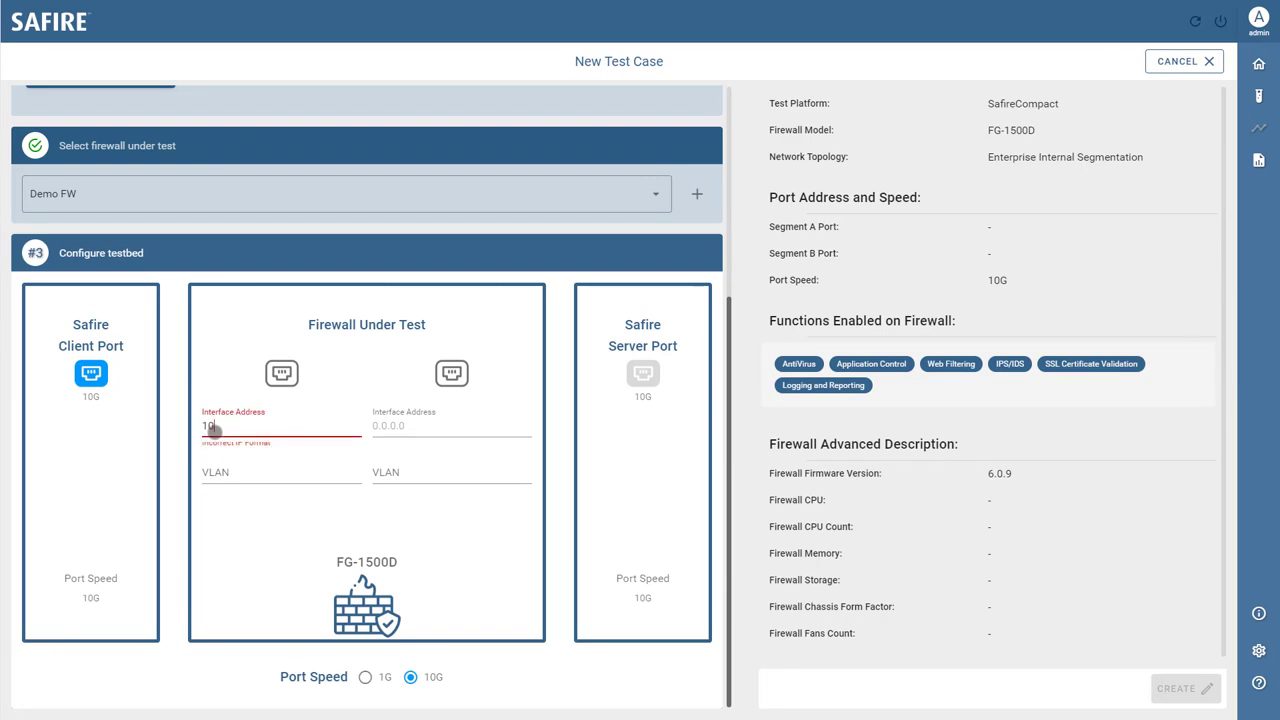
pyautogui.write('.0.0.1')
pyautogui.click(394, 430)
pyautogui.write('11.0.0.1')
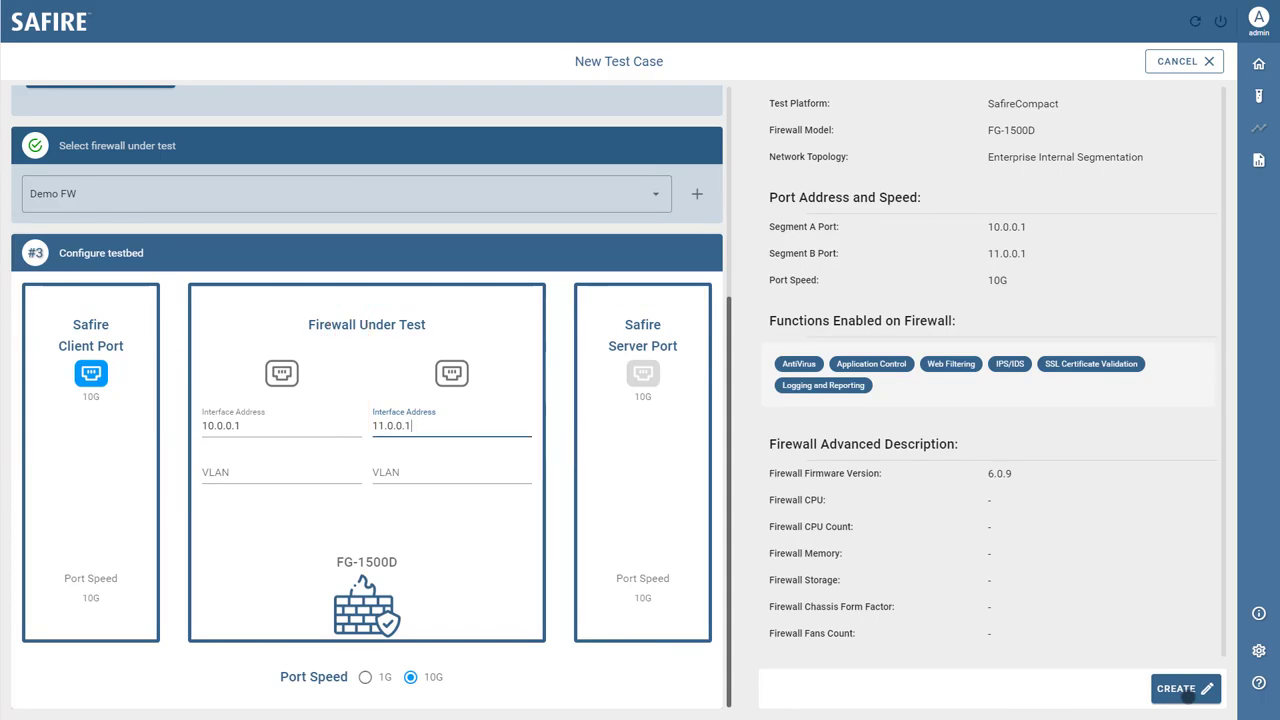
pyautogui.click(1188, 690)
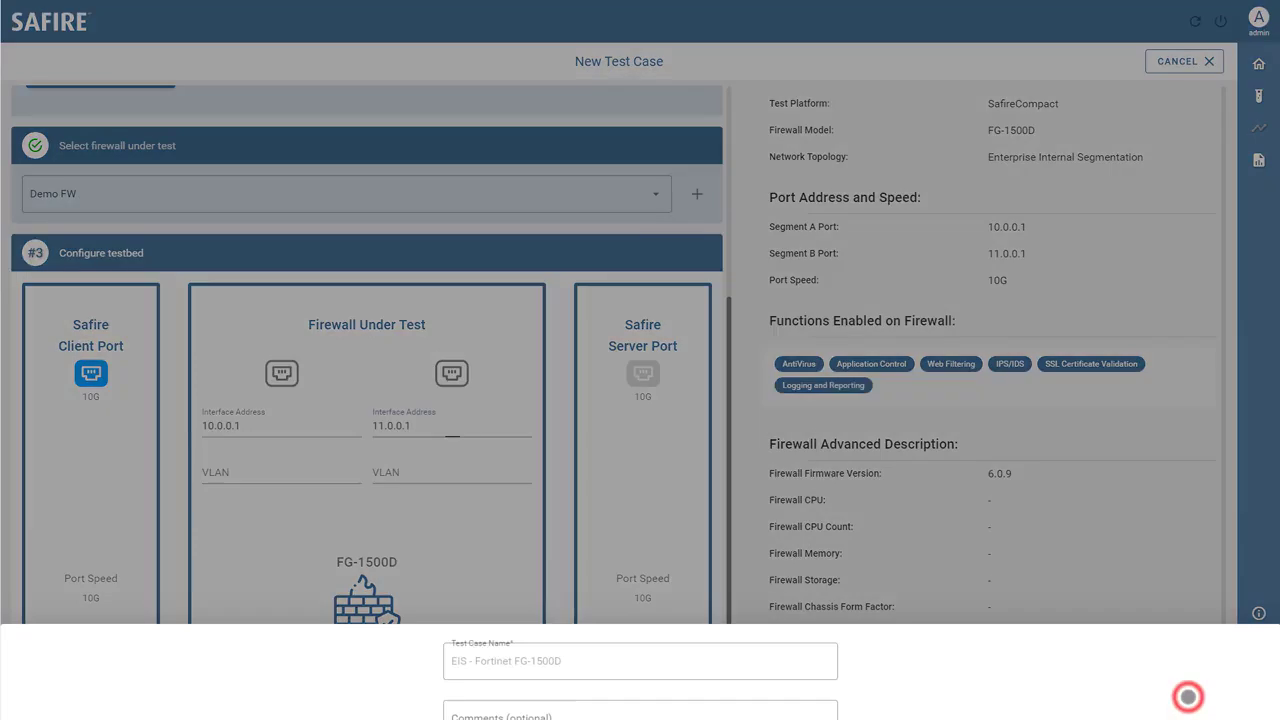
# Name the test case 'Demo Test Case' and save it
pyautogui.write('Dmoe')
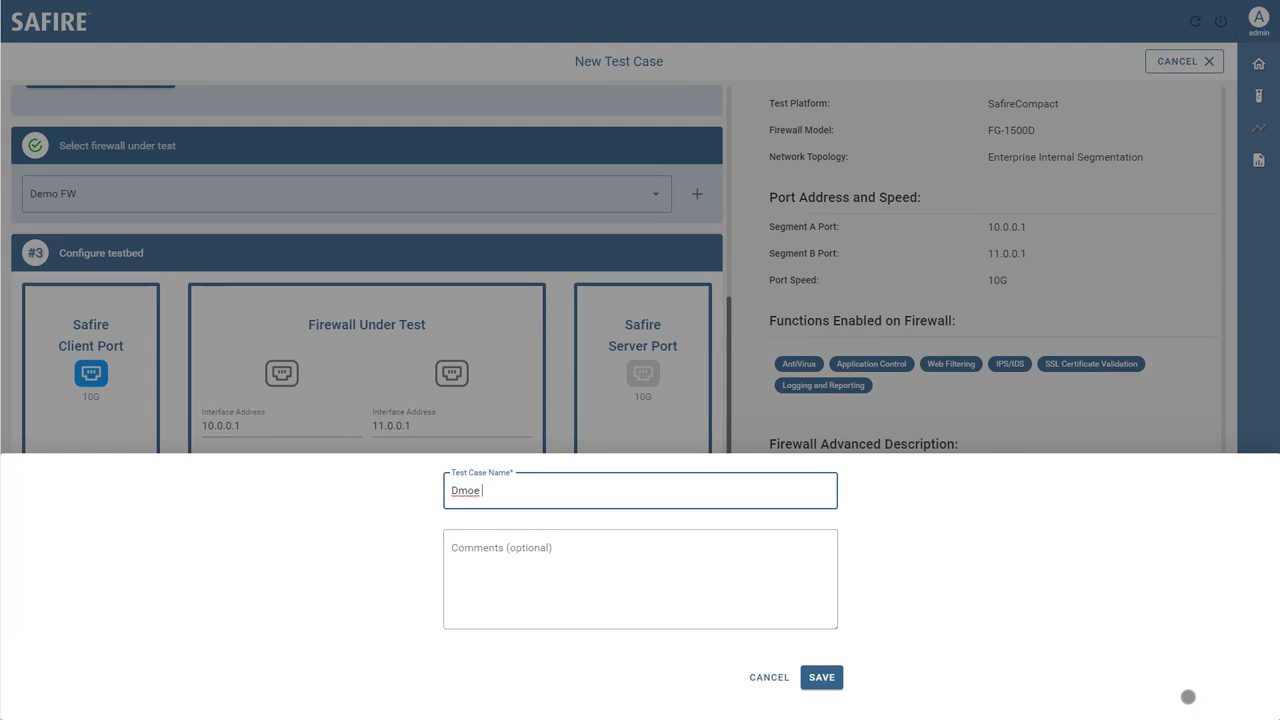
pyautogui.write('mo Test Case')
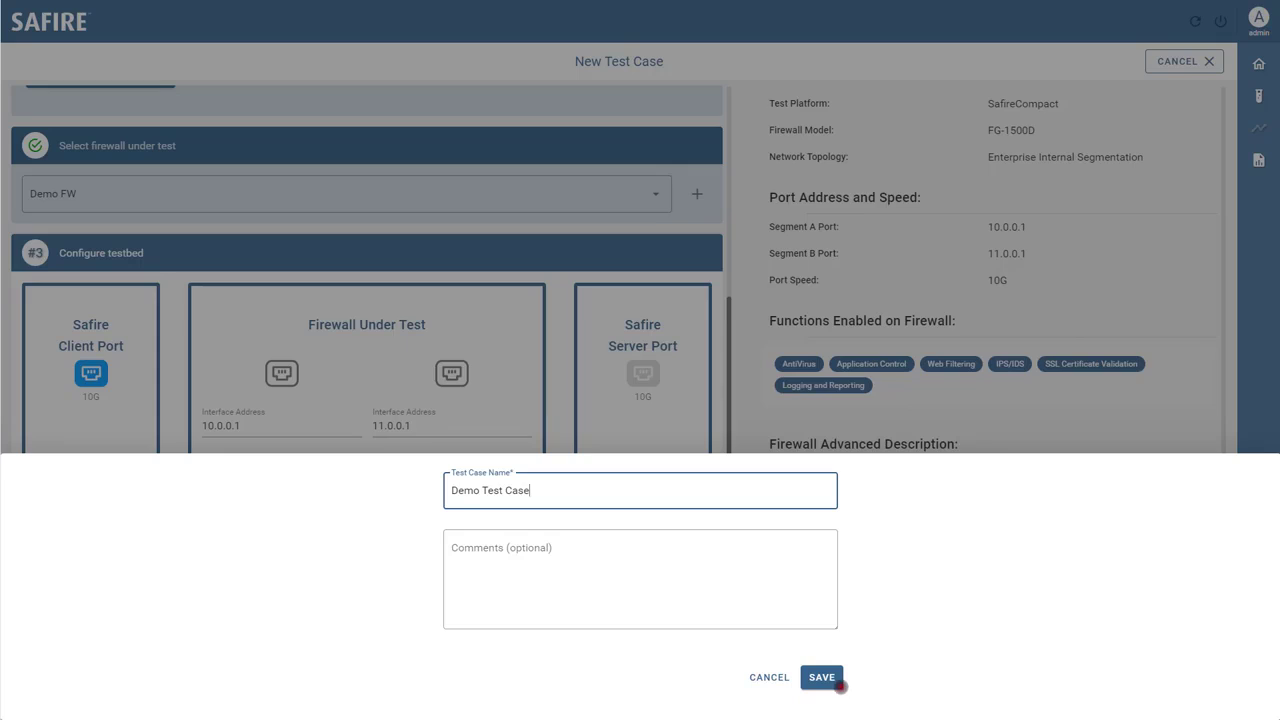
pyautogui.click(843, 680)
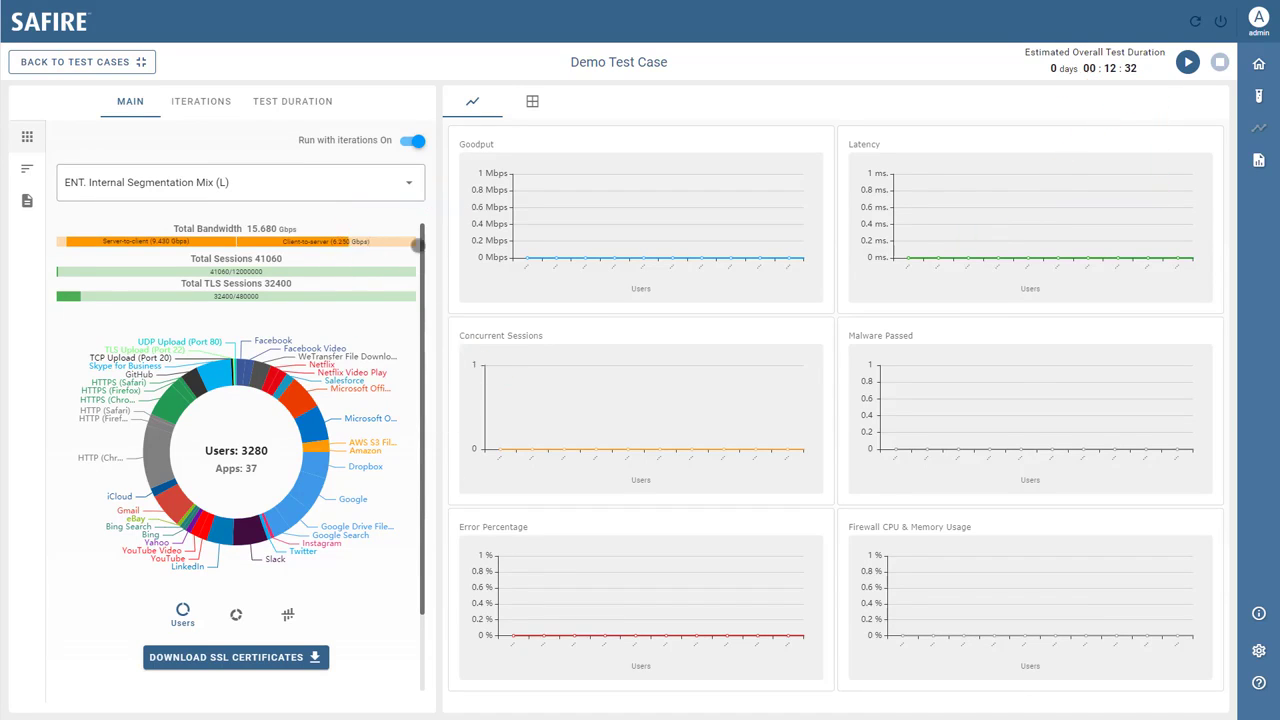
# Keep the ENT. Internal Segmentation Mix (L) traffic profile and review the default ten-iteration settings
pyautogui.click(408, 190)
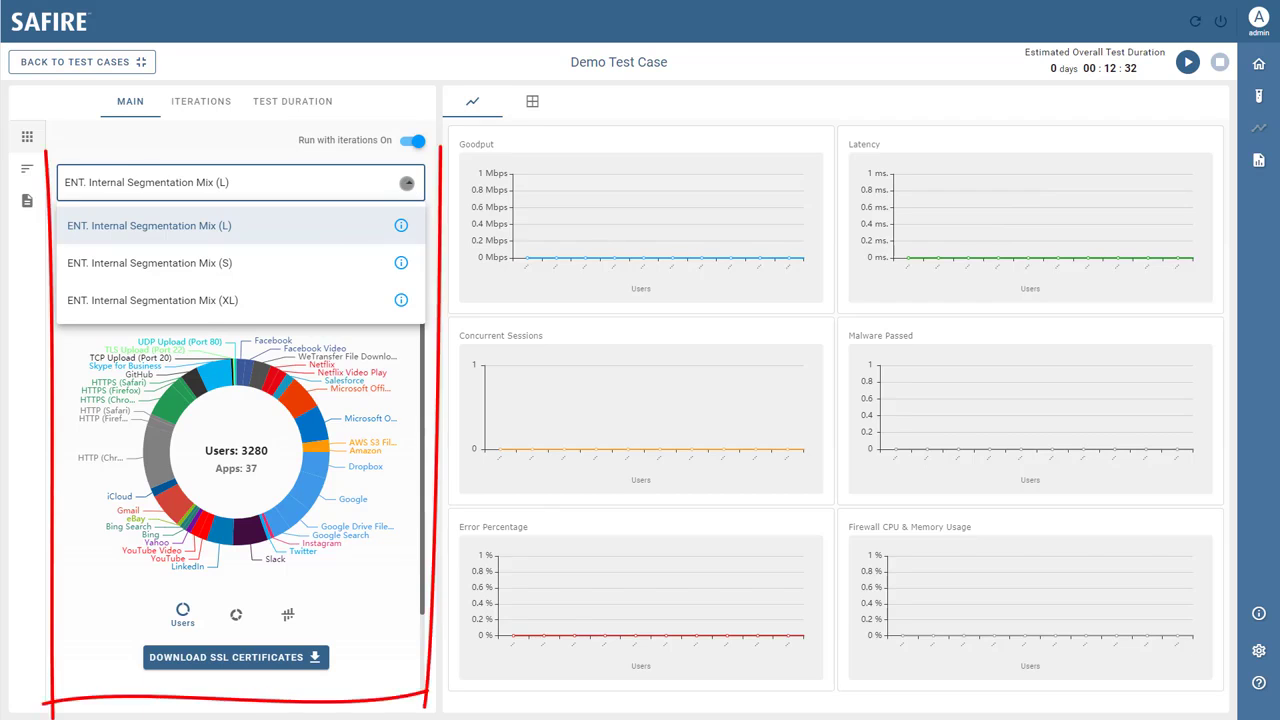
pyautogui.click(406, 183)
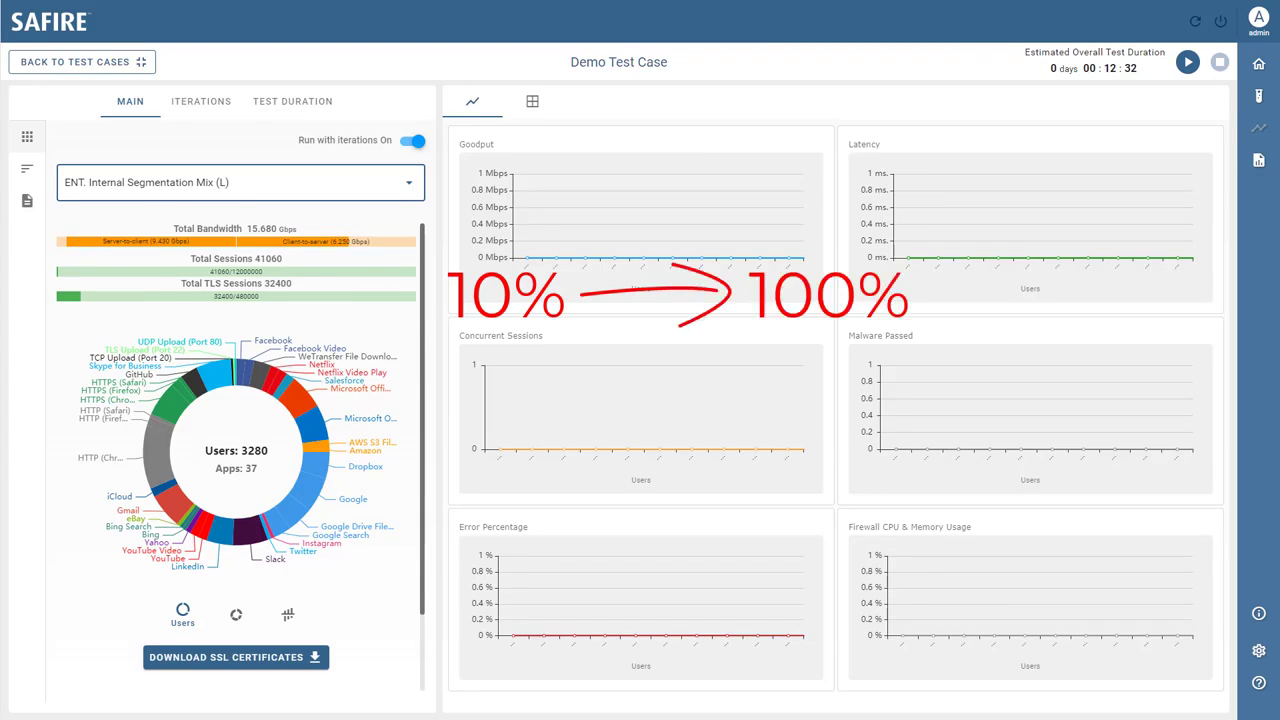
pyautogui.click(223, 100)
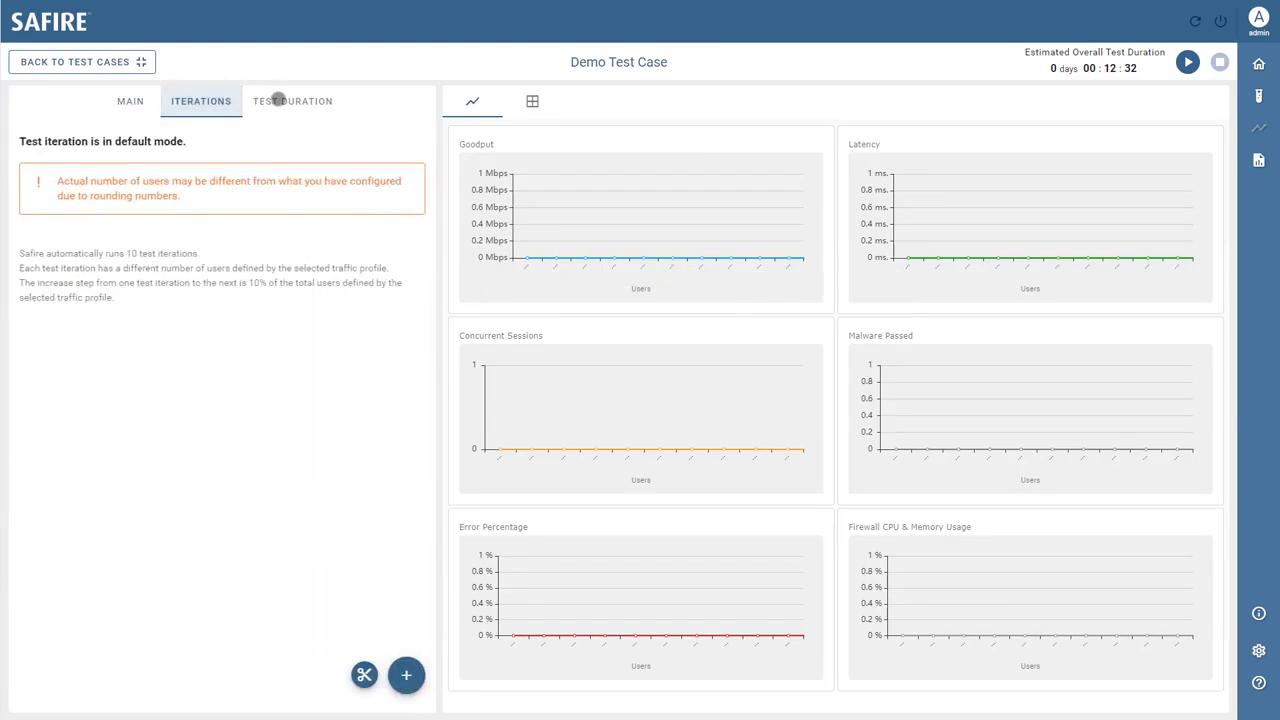
# Set each iteration's sustain phase to 1 minute (00:17:32 total) and start the test run
pyautogui.click(278, 100)
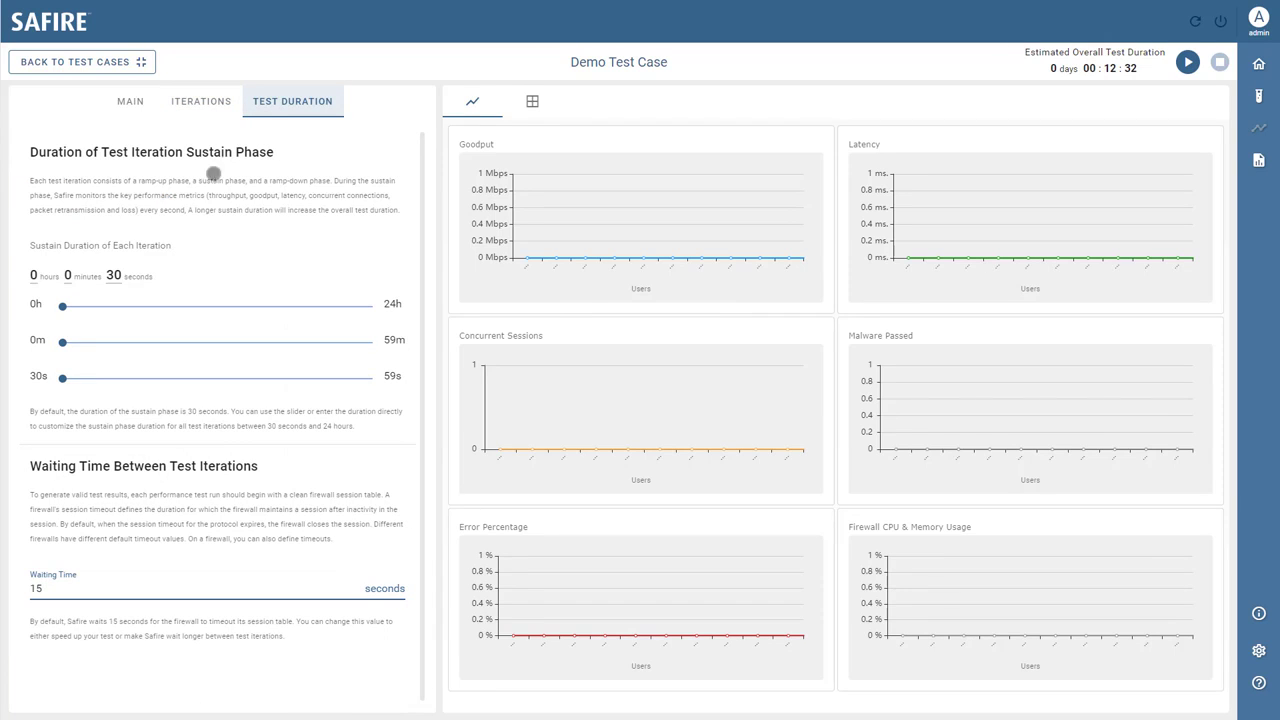
pyautogui.moveTo(61, 342); pyautogui.dragTo(67, 342)
pyautogui.moveTo(219, 378); pyautogui.dragTo(62, 378)
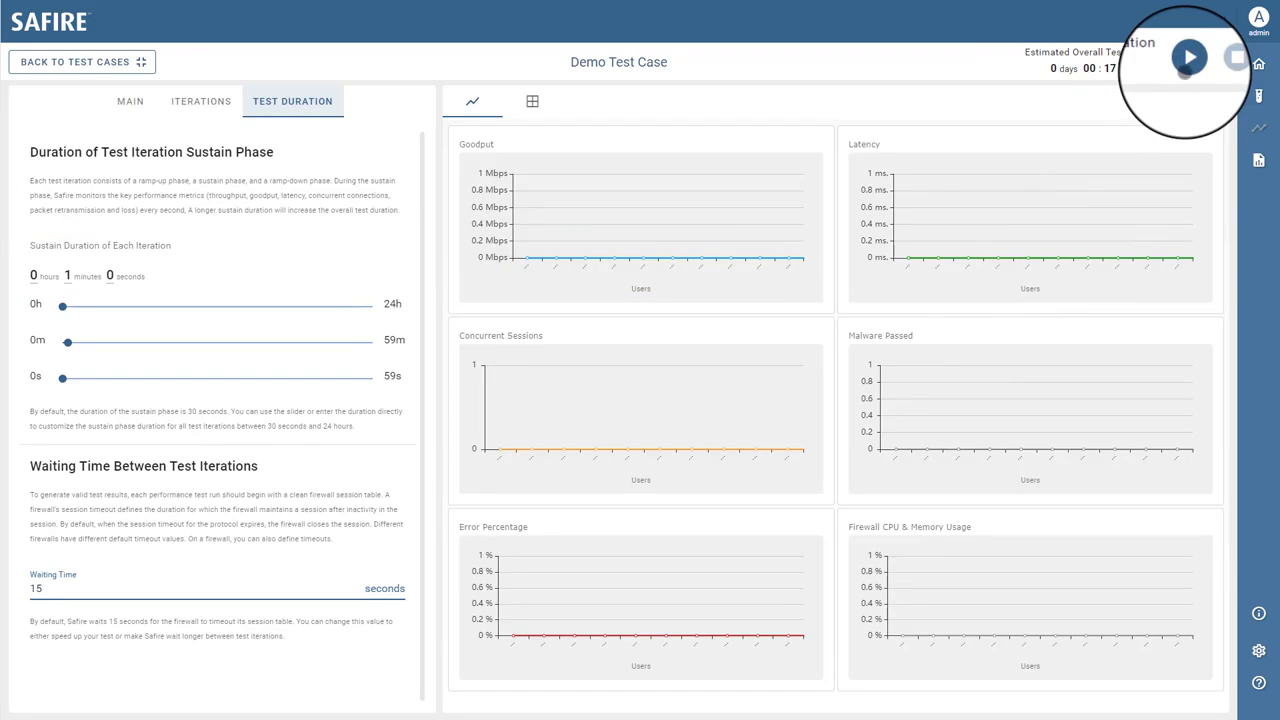
pyautogui.click(1187, 62)
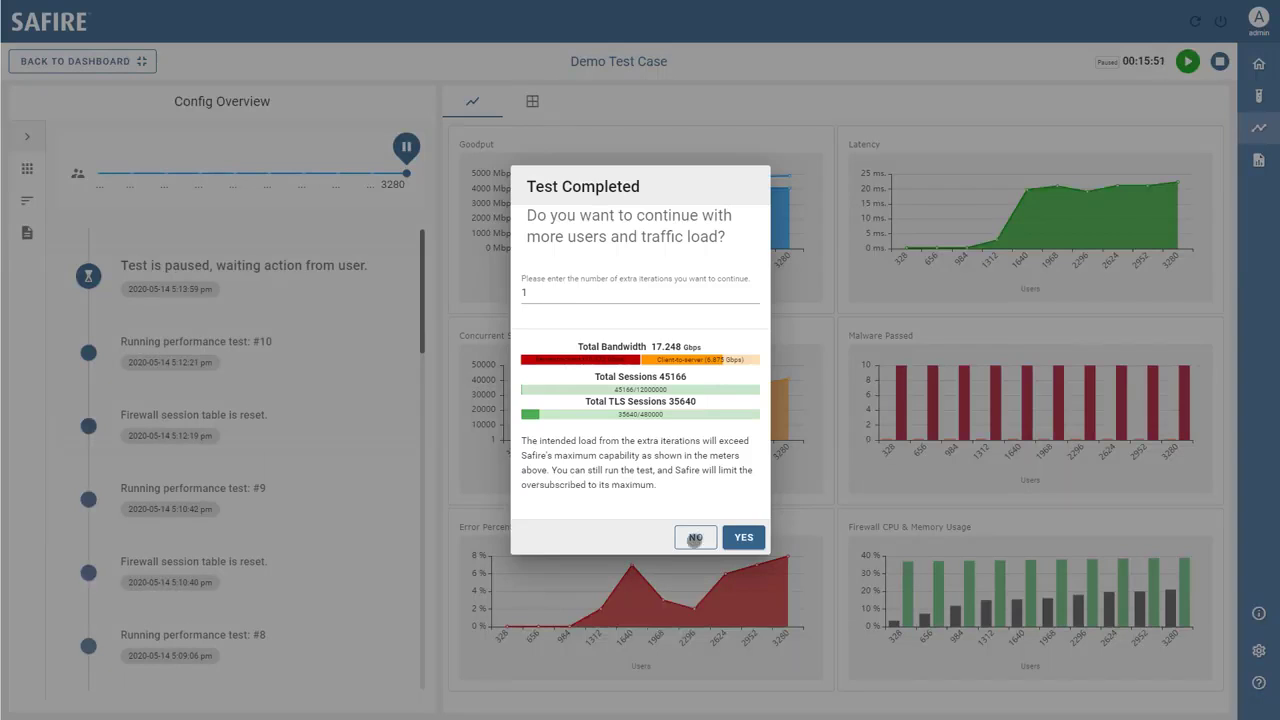
# Close the Test Completed notice once the run reaches 3280 users across ten iterations
pyautogui.click(693, 538)
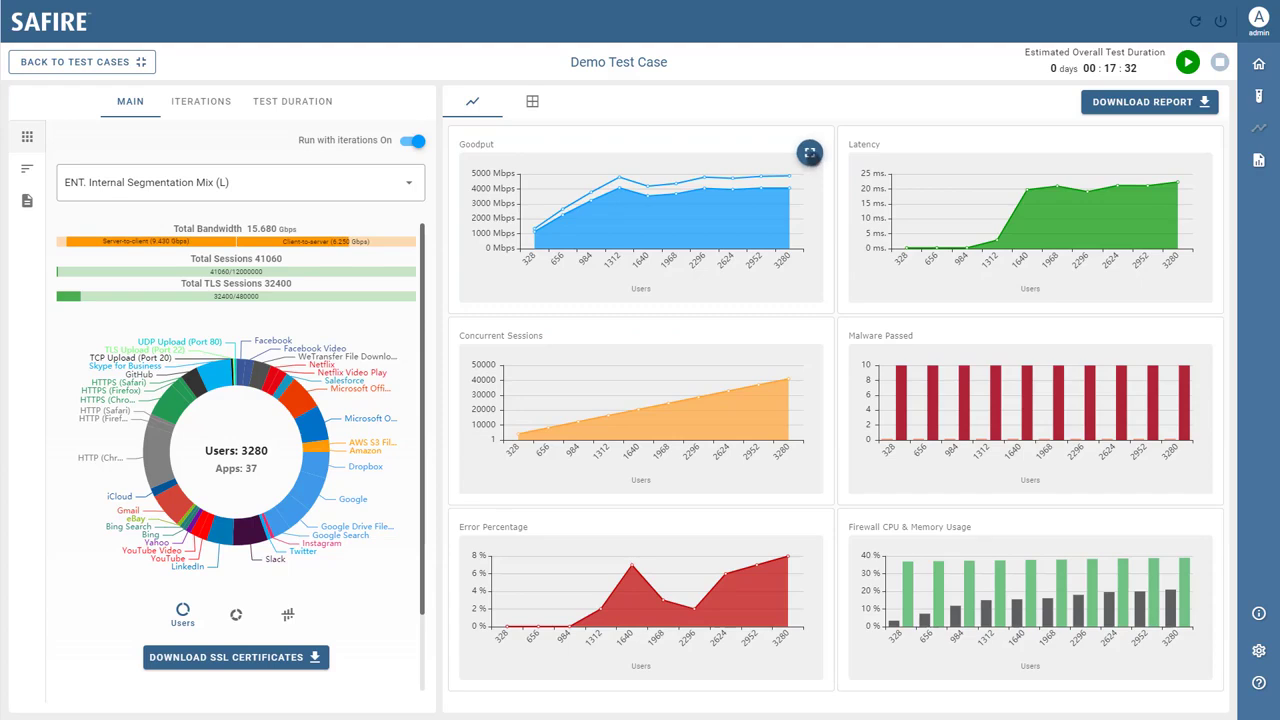
# Enlarge the Goodput chart, then switch the featured chart to Latency and inspect its data points
pyautogui.click(812, 157)
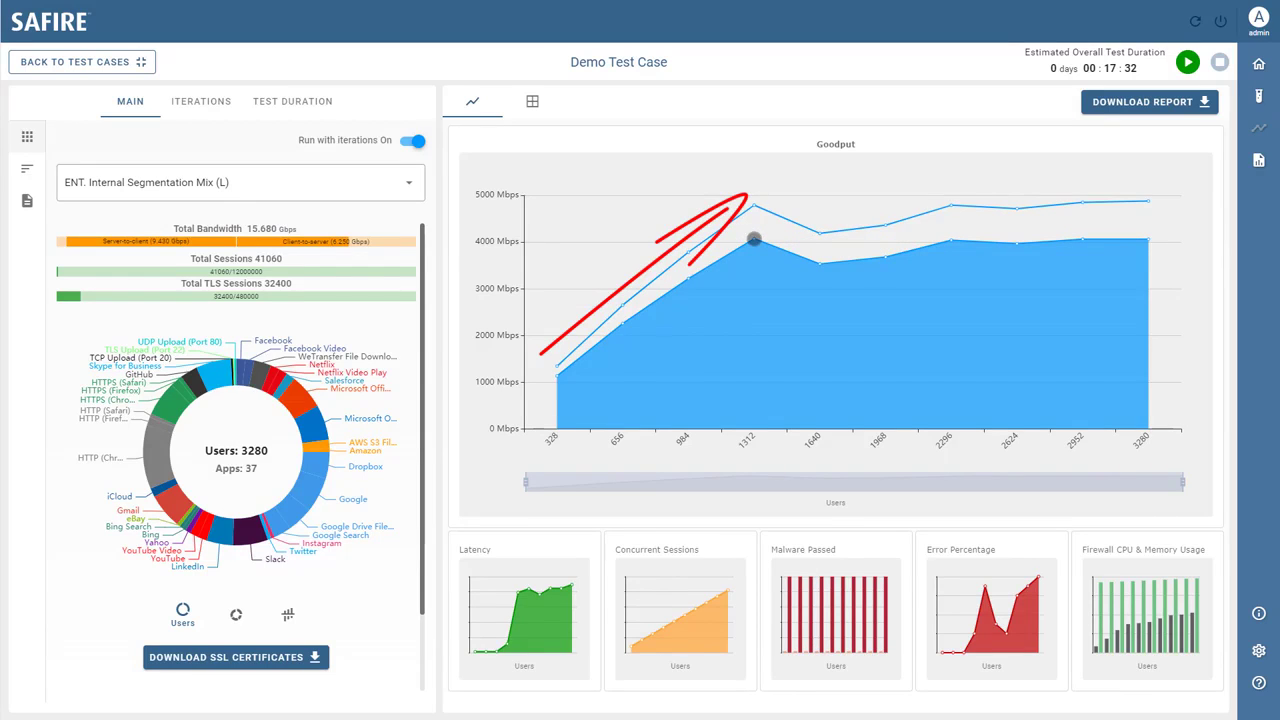
pyautogui.moveTo(754, 240)
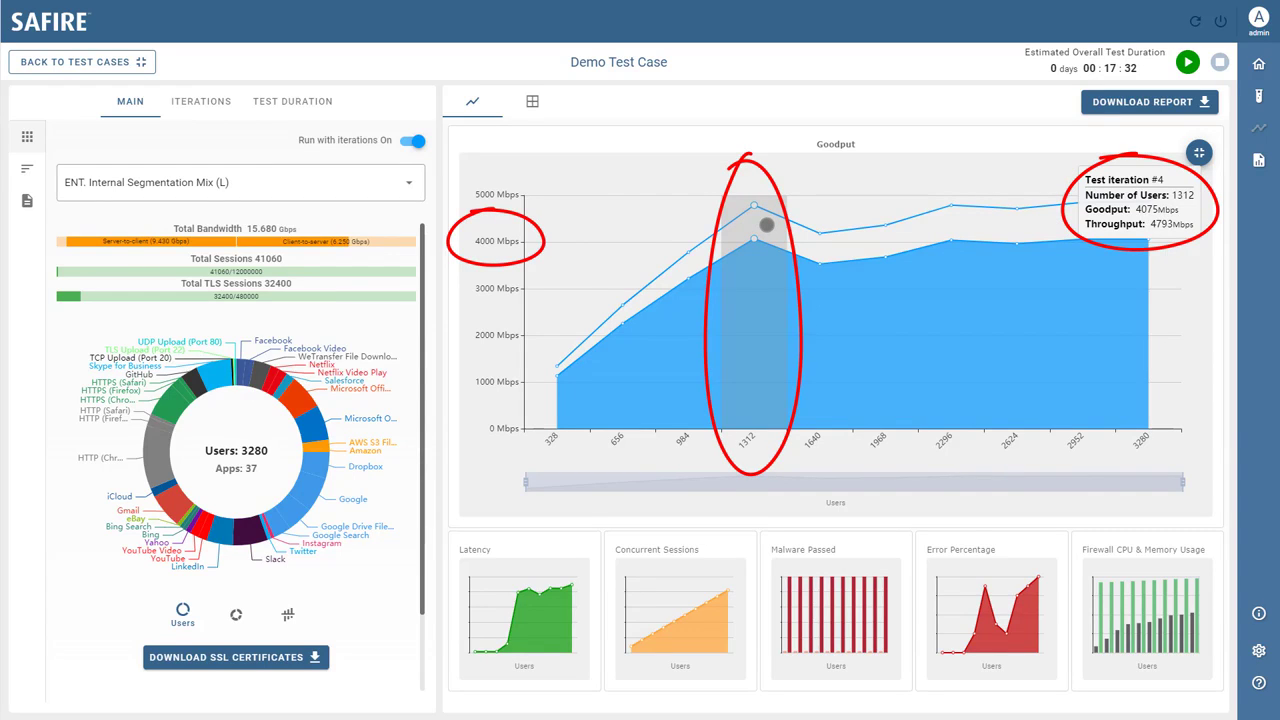
pyautogui.click(569, 566)
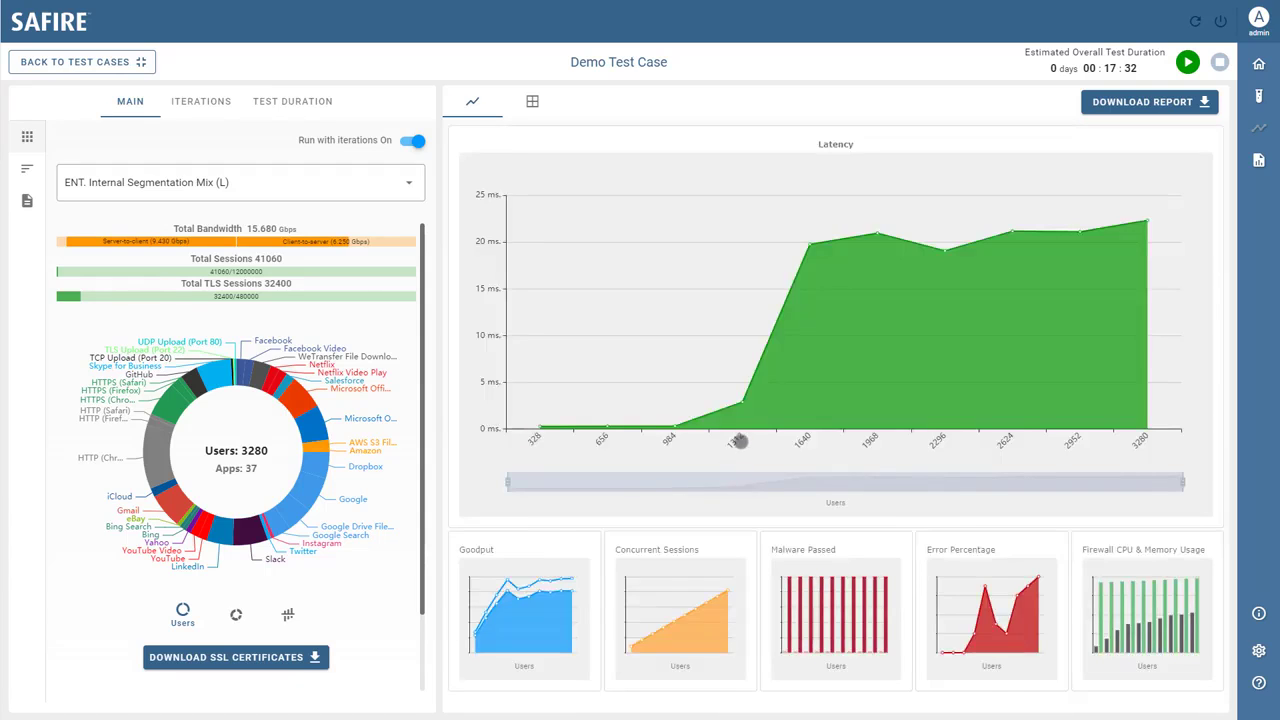
pyautogui.moveTo(738, 403)
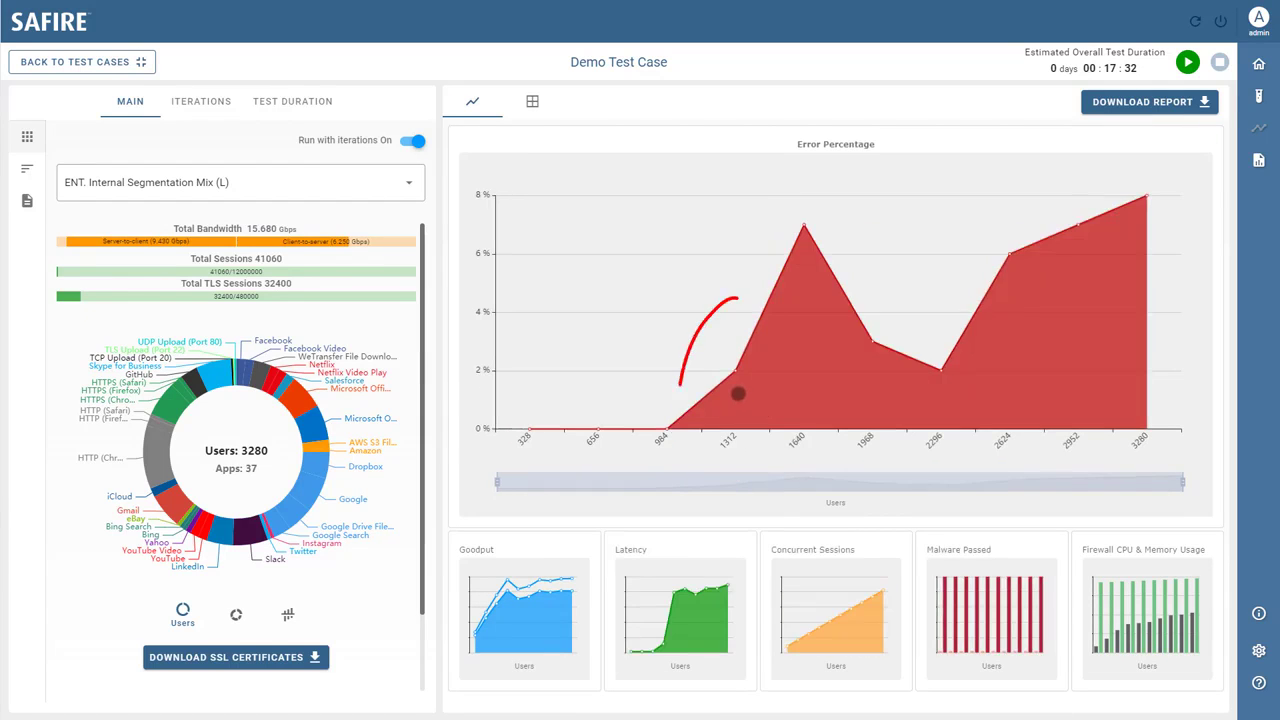
pyautogui.moveTo(737, 393)
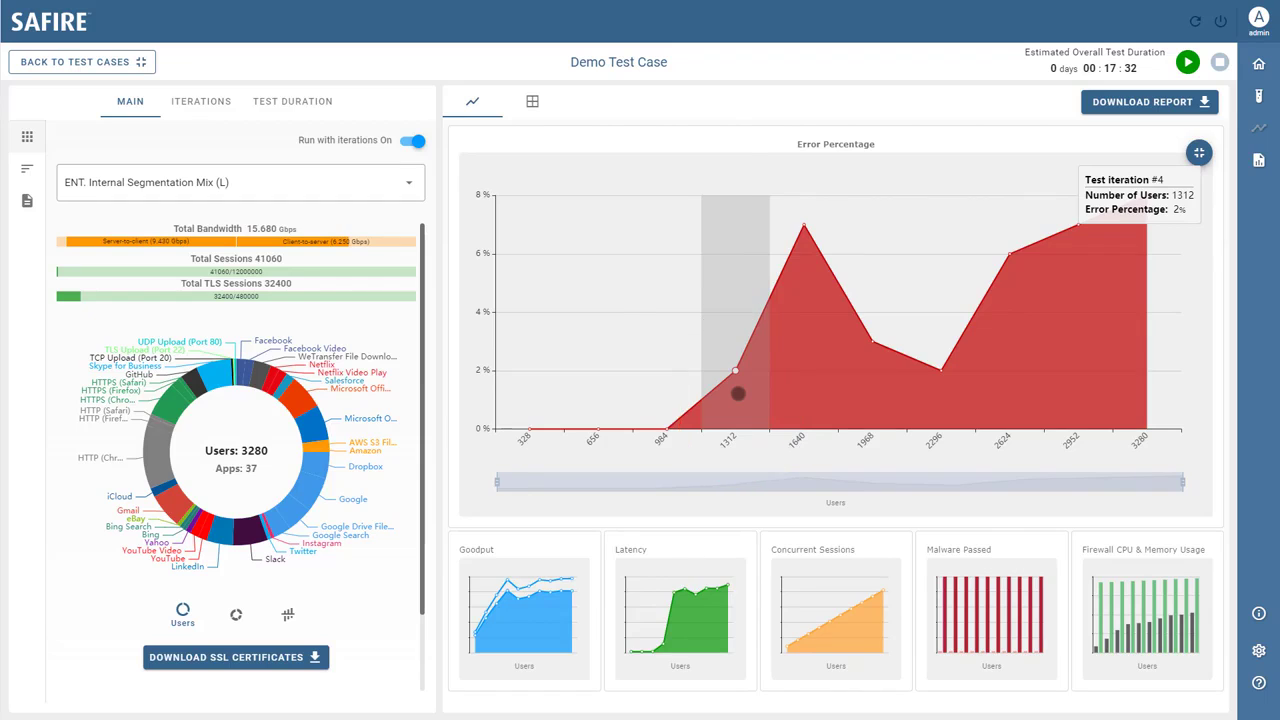